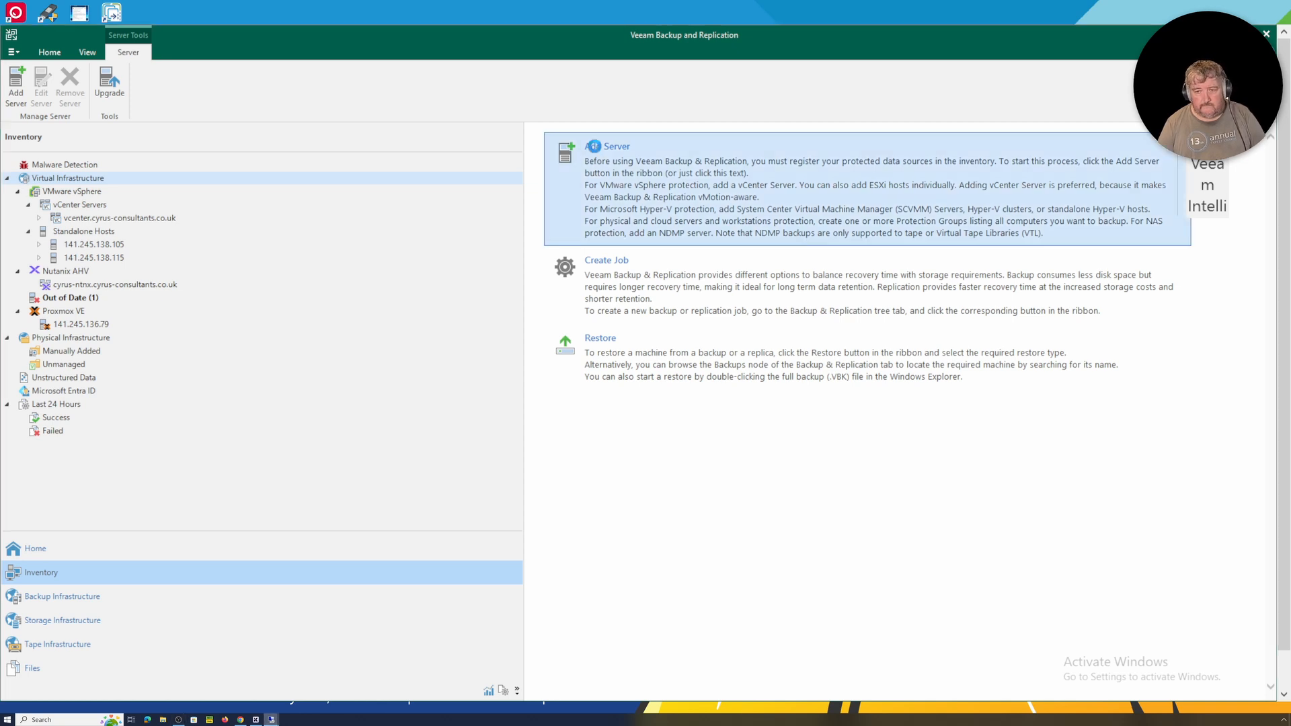
Start adding a Microsoft Hyper-V server to the inventory with the DNS name ms-a2.cyrus-consultants.co.uk.
click(596, 149)
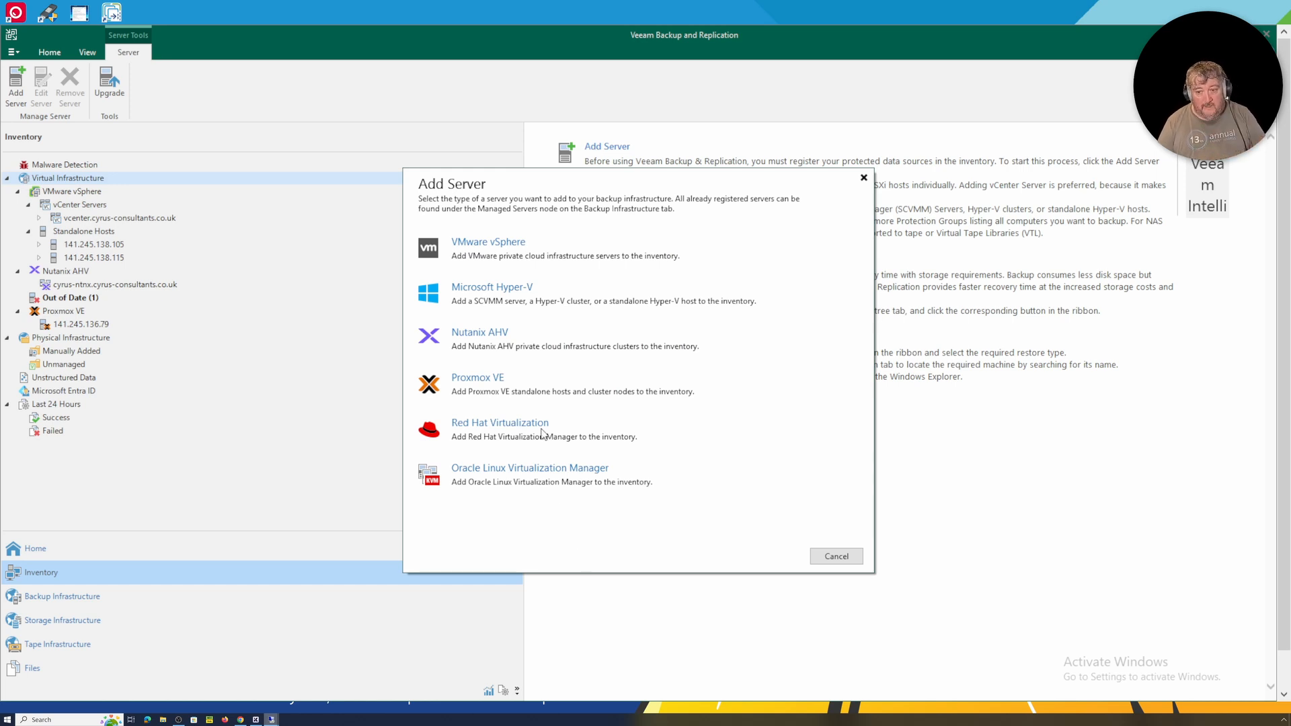
click(507, 298)
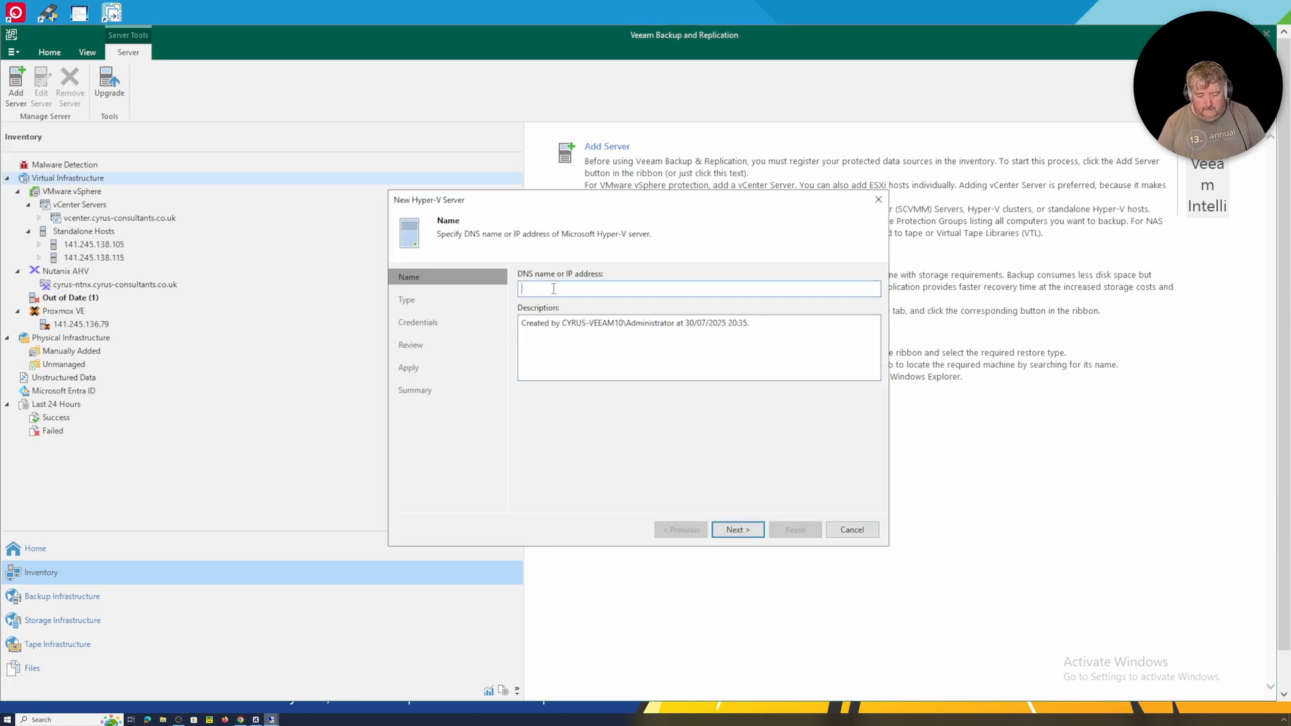
text(ms-a)
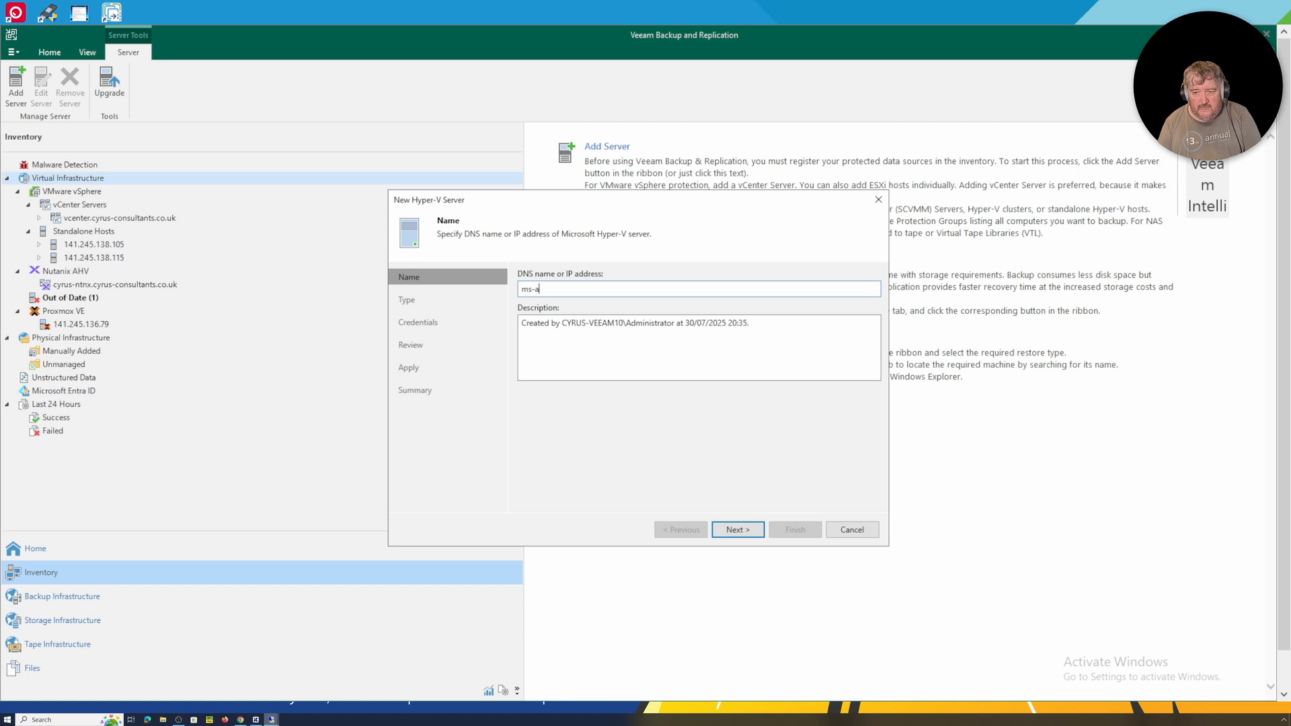
text(2.cyr)
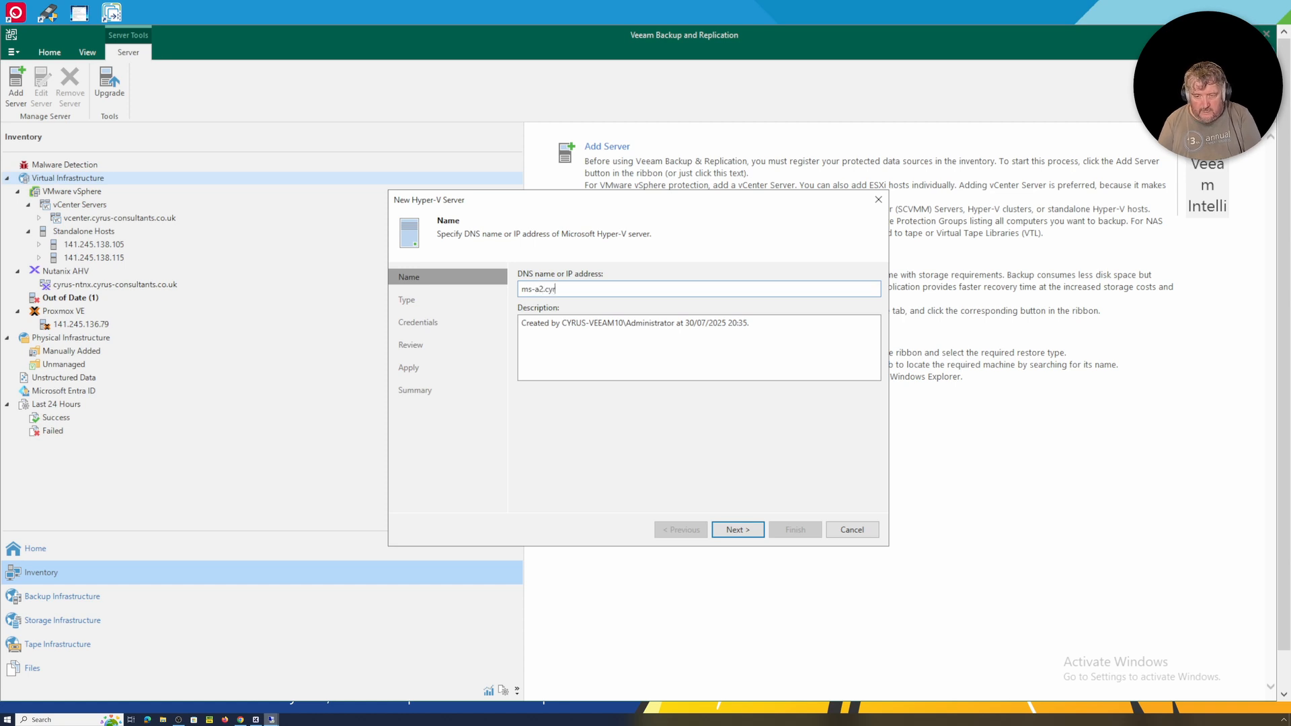
text(us-consu)
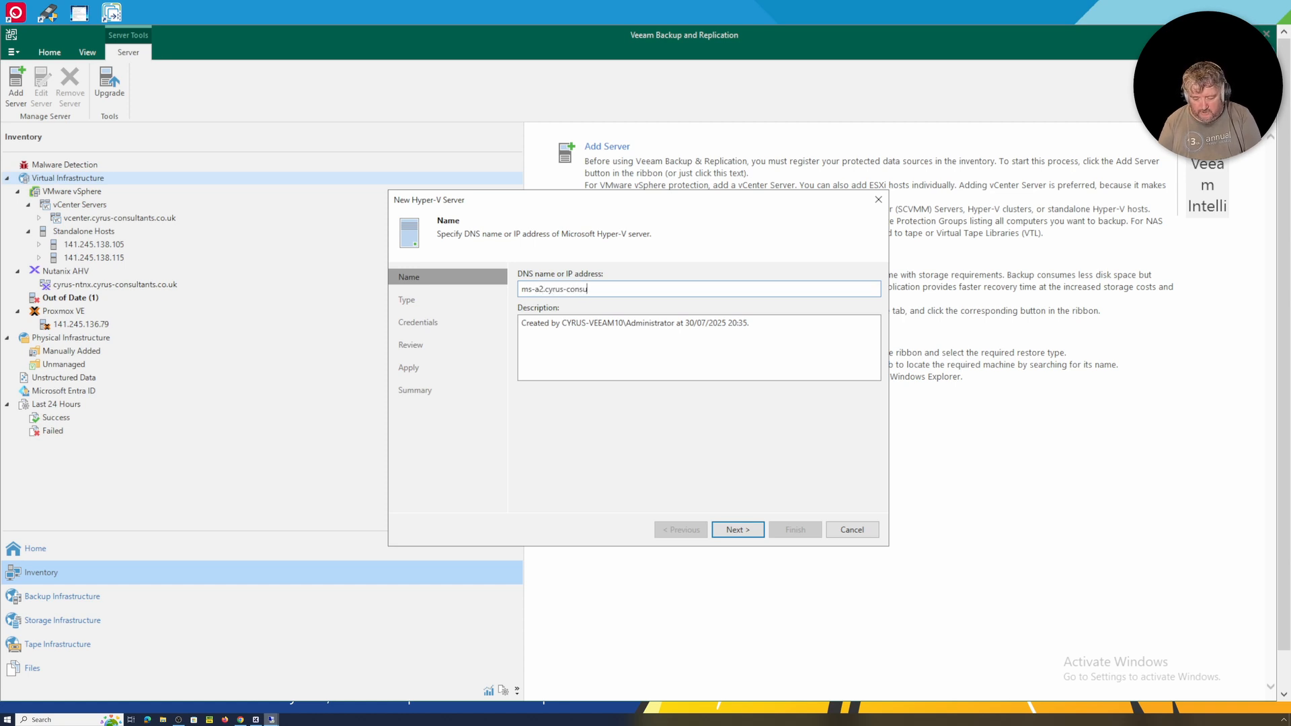
text(ltants.co.uk)
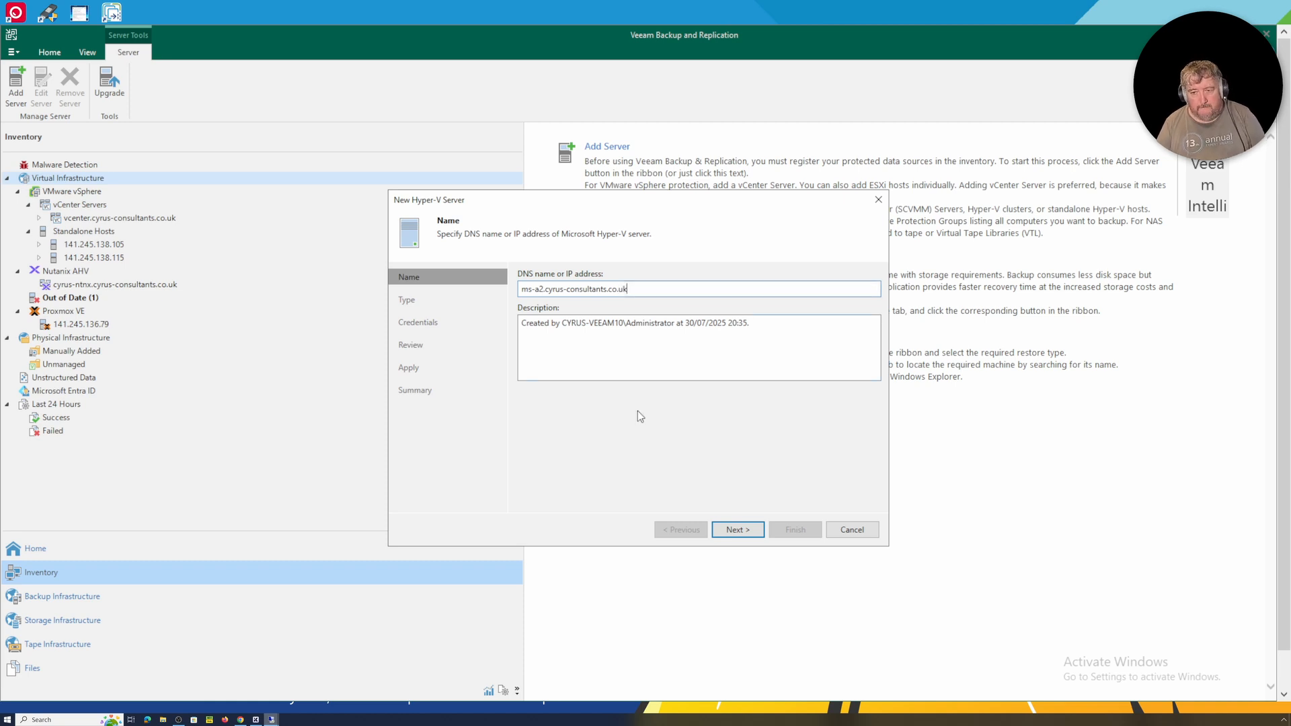
click(738, 534)
Choose the standalone Hyper-V server type and try to connect with the existing MS-A2\Administrator credentials.
click(629, 378)
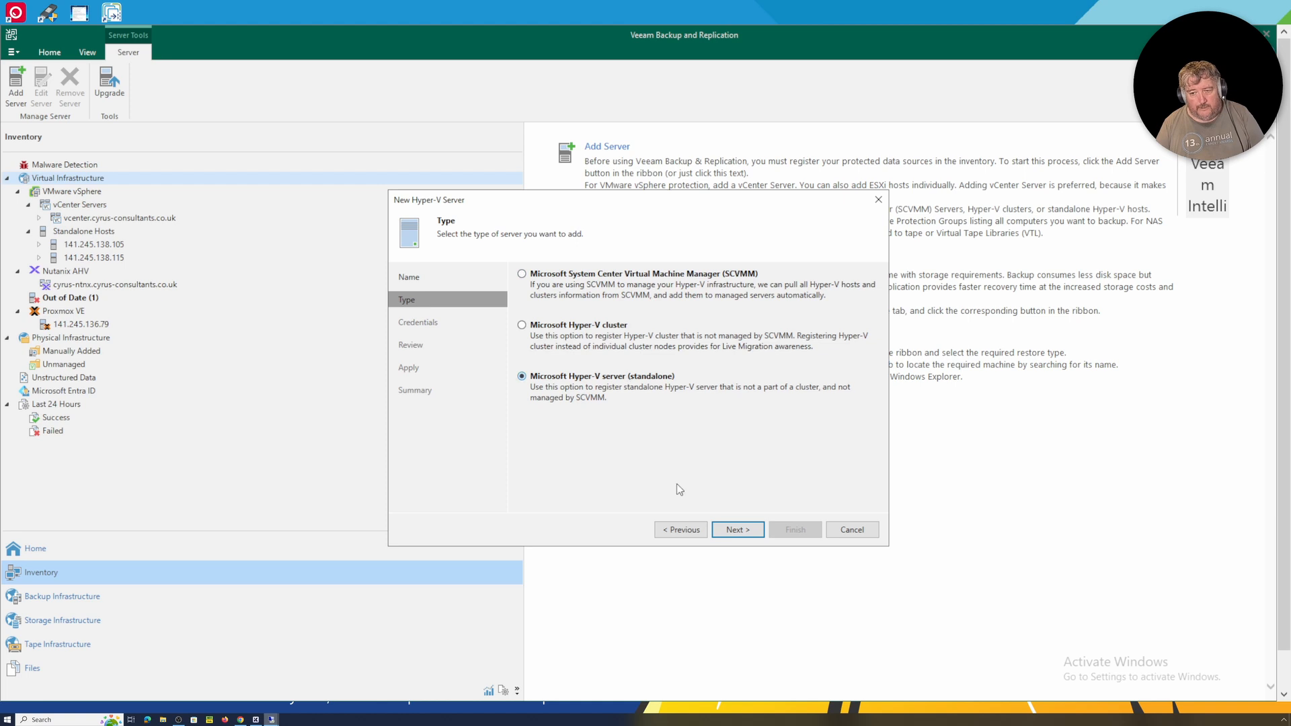
click(733, 529)
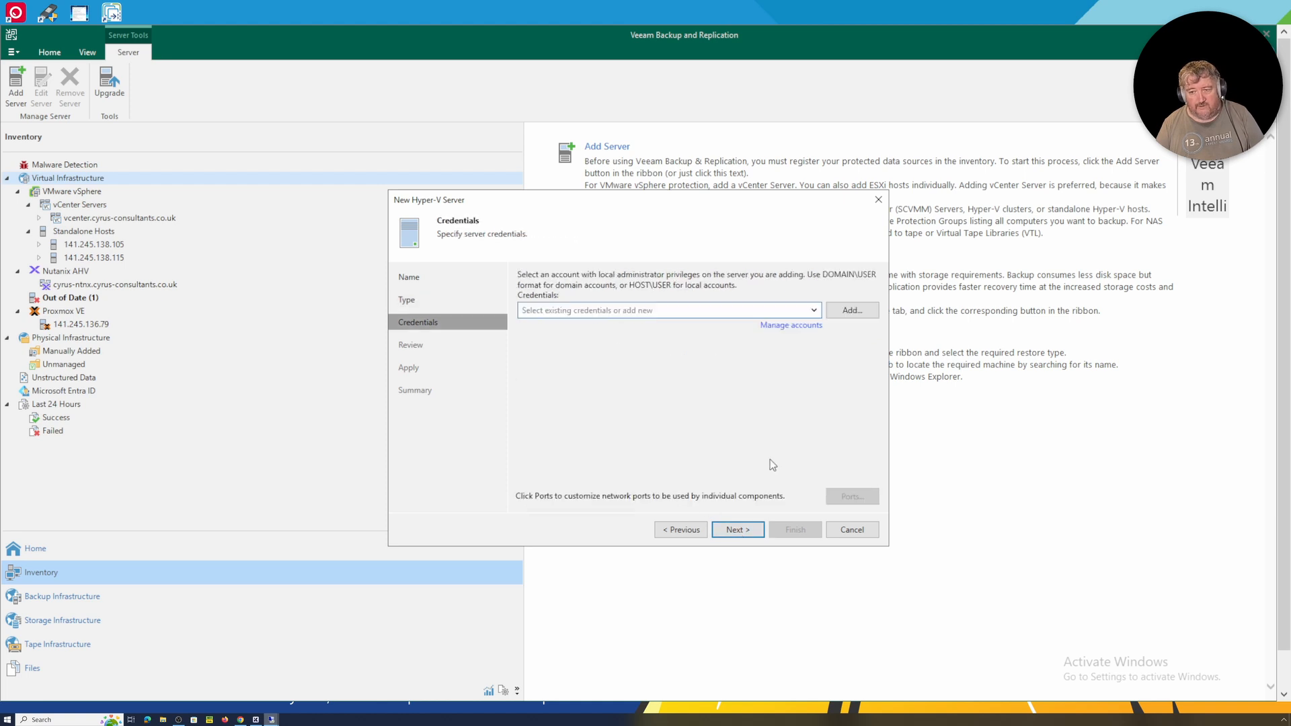
click(814, 310)
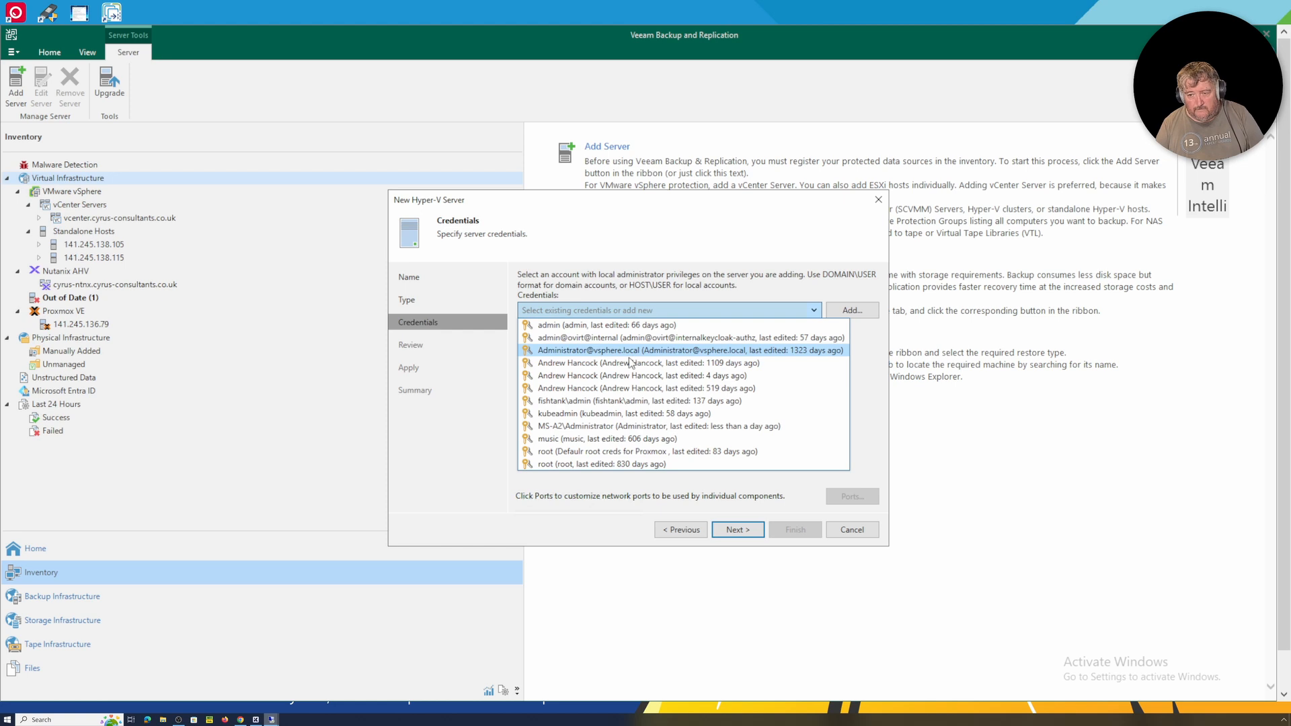
click(606, 428)
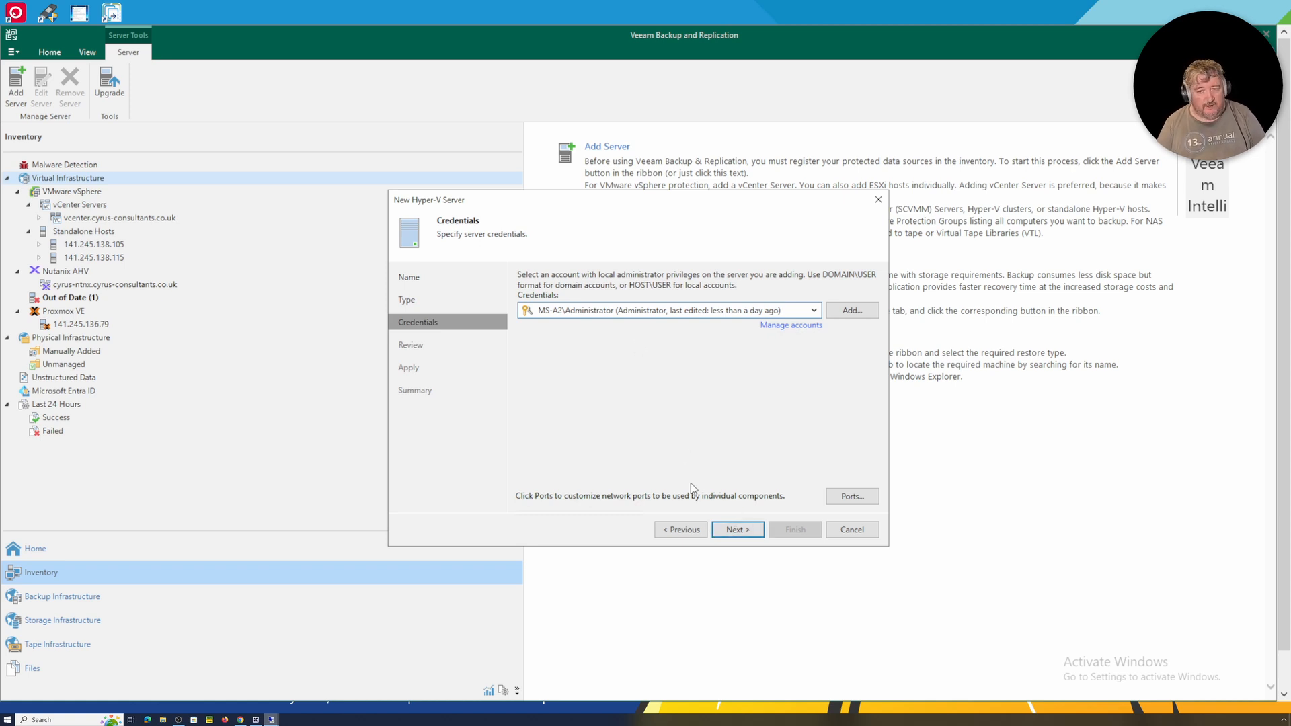
click(741, 531)
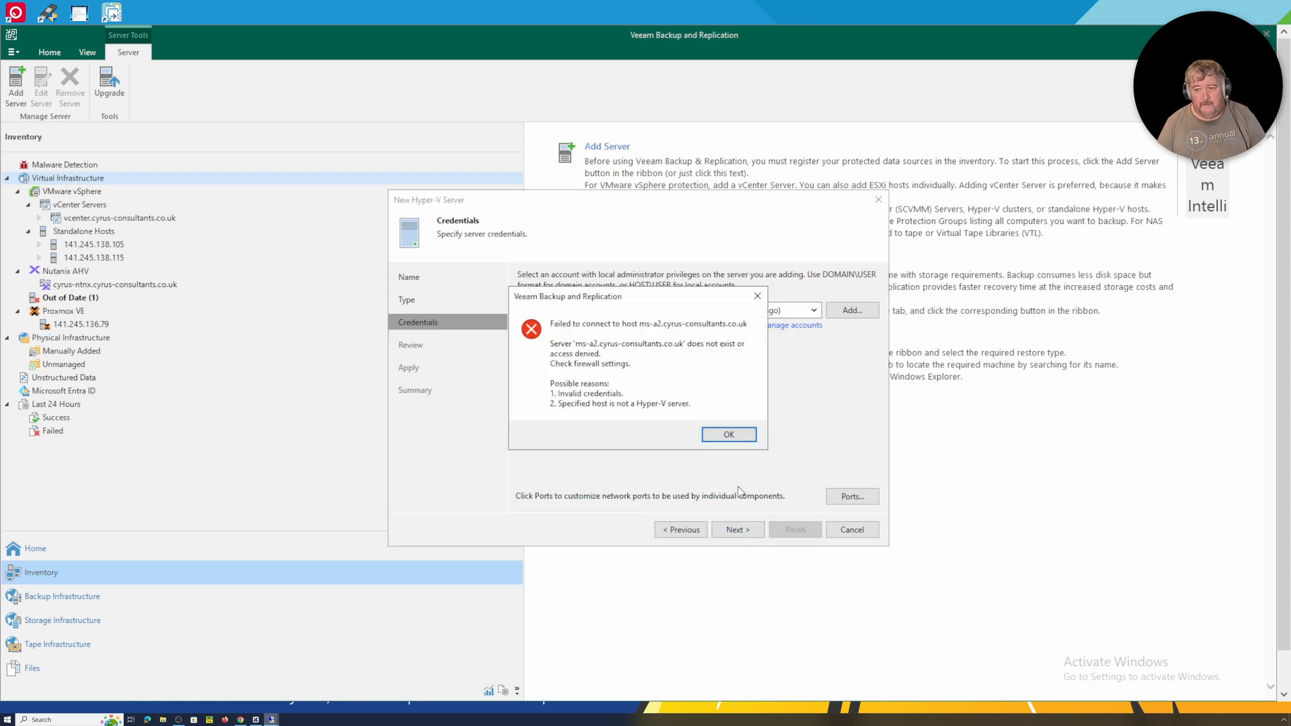
click(730, 434)
Go back and replace the server's DNS name with 141.245.136.14, then proceed to the review with the same type and credentials.
click(683, 532)
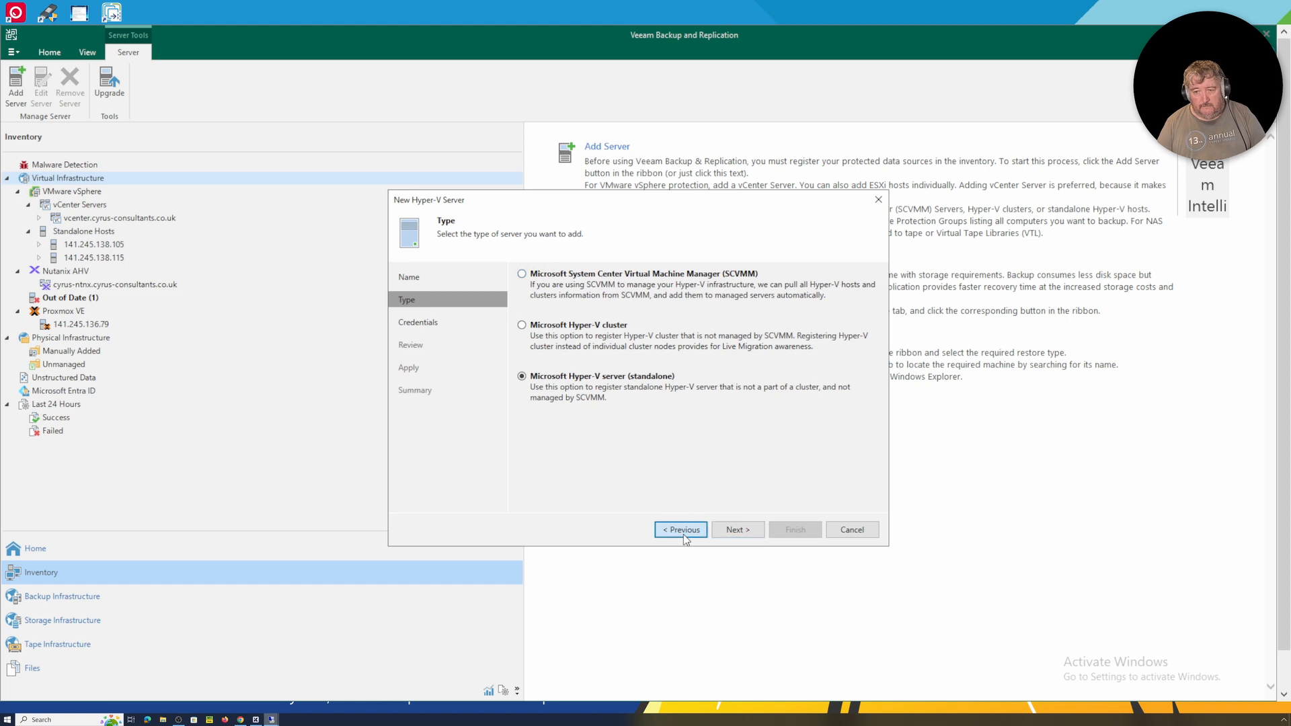
click(683, 532)
key(BackSpace)
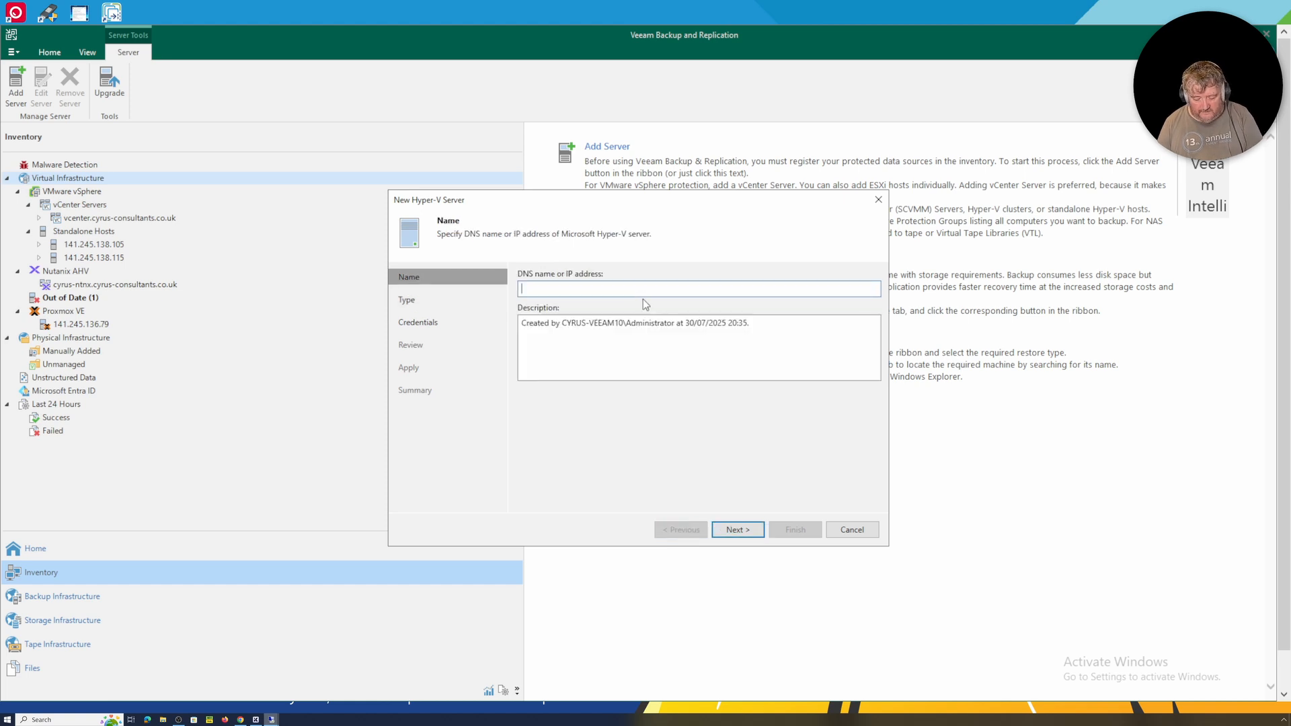
text(141.245.136.14)
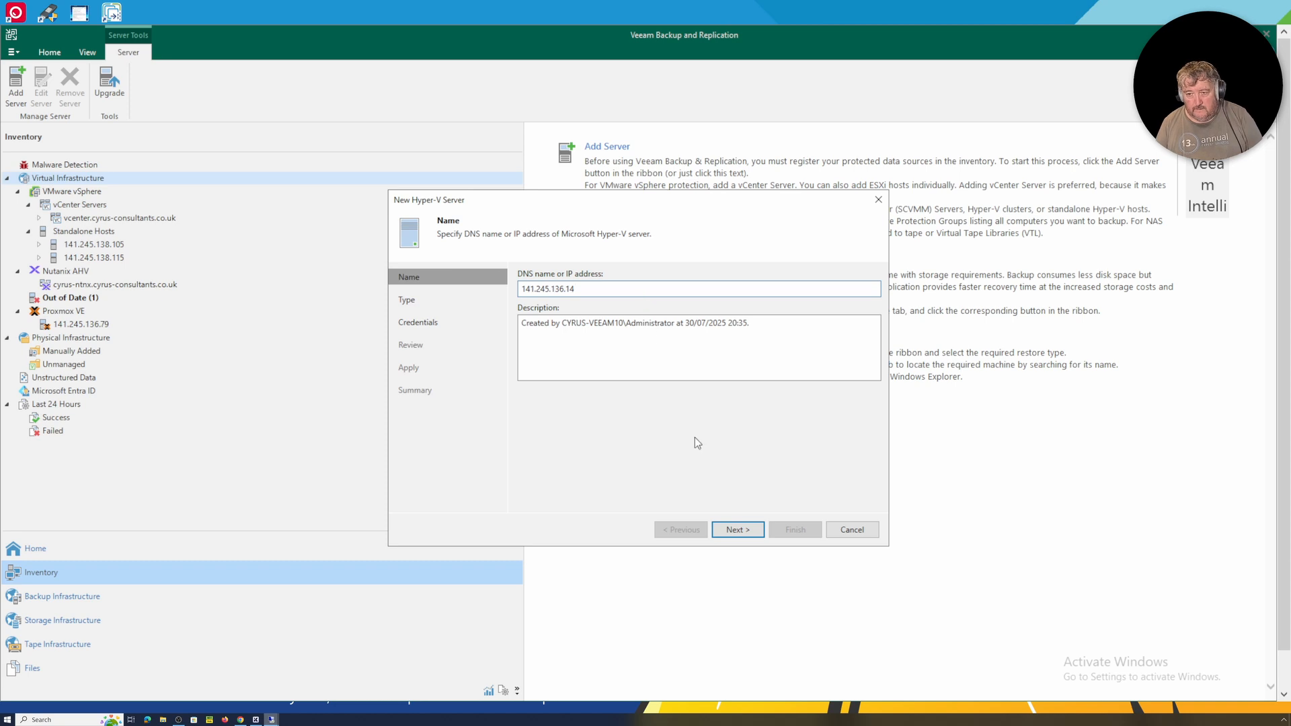
click(750, 531)
click(750, 531)
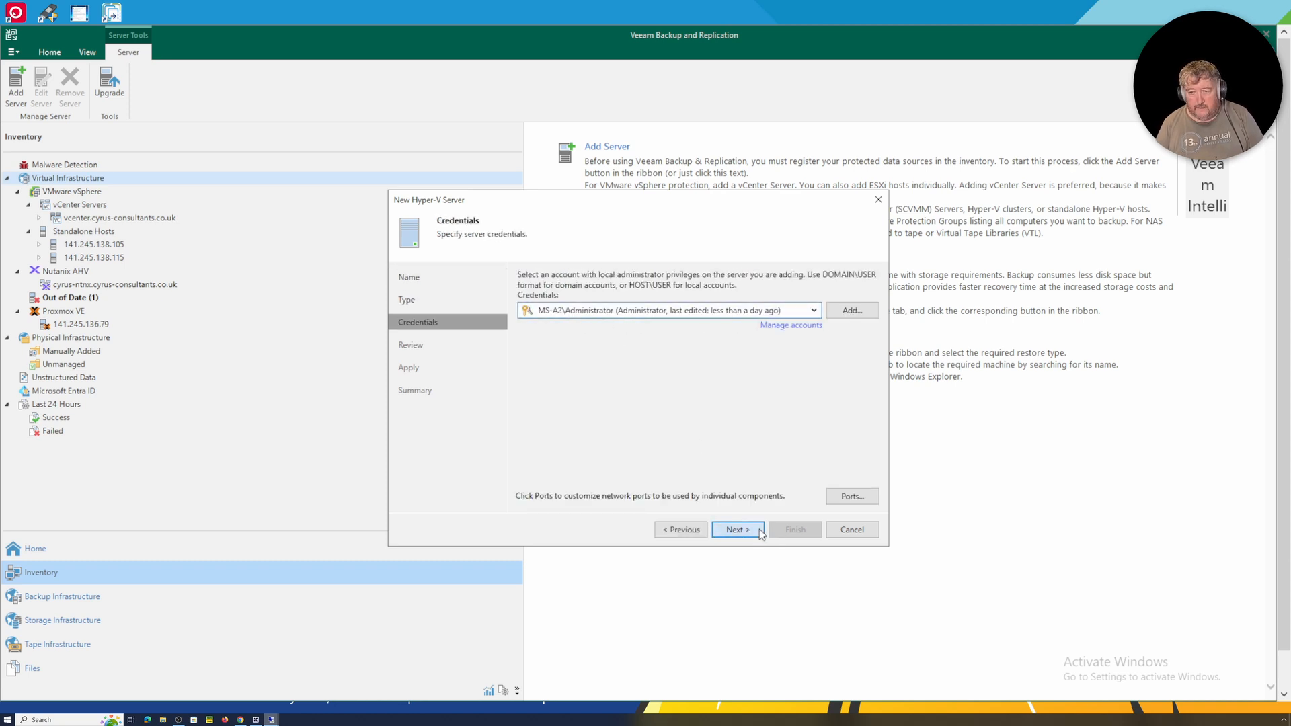
click(750, 531)
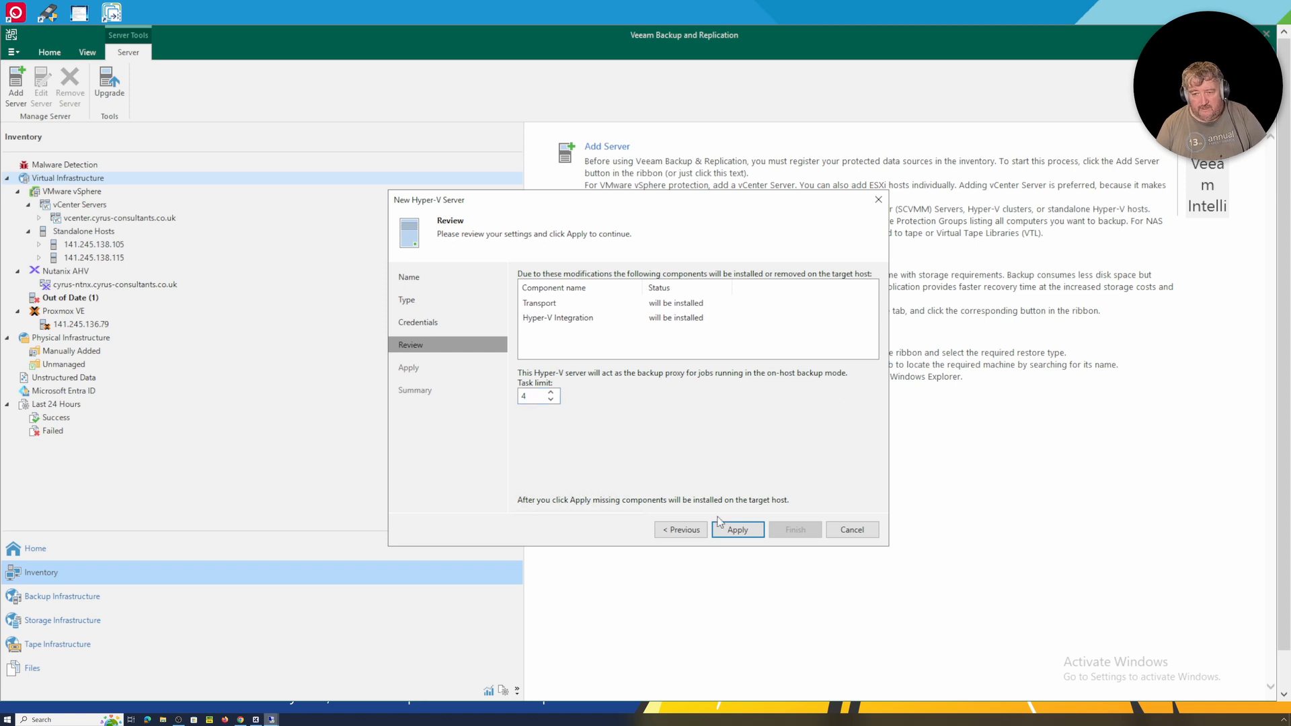
Apply the settings to finish adding the Hyper-V server, and open host 141.245.136.14 in the inventory.
click(738, 530)
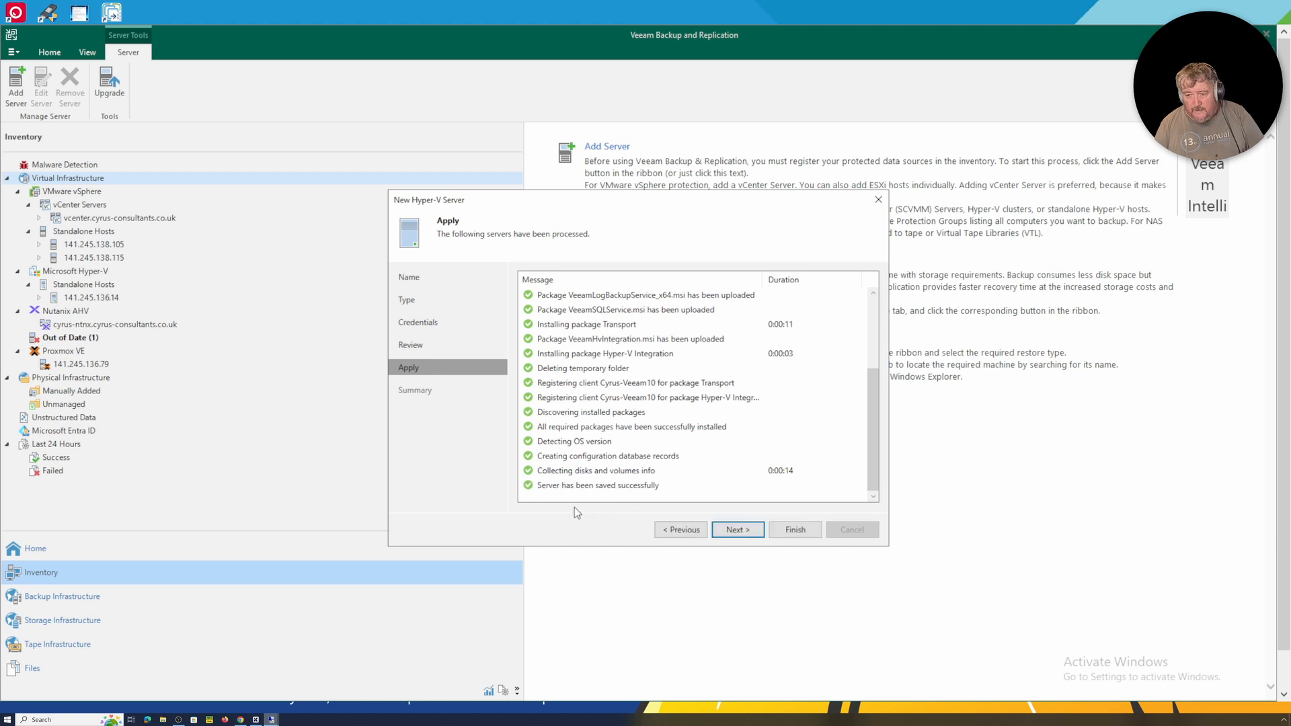
click(737, 530)
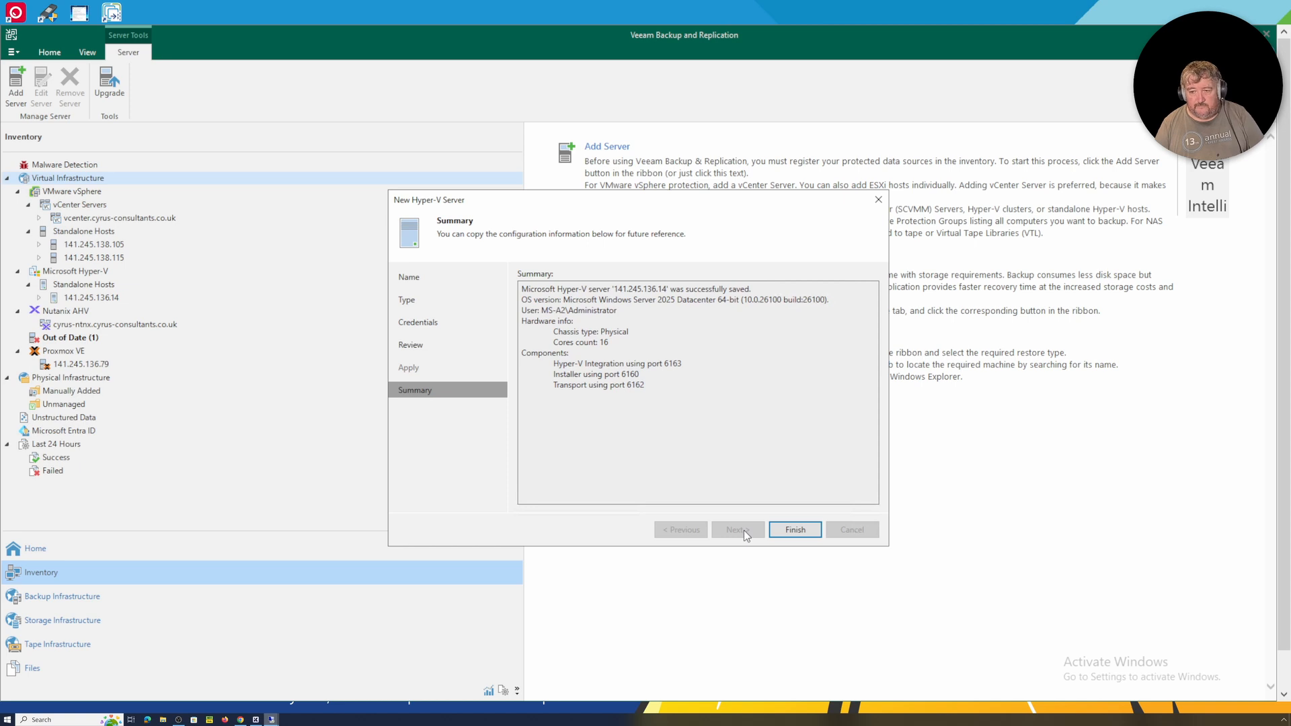
click(800, 532)
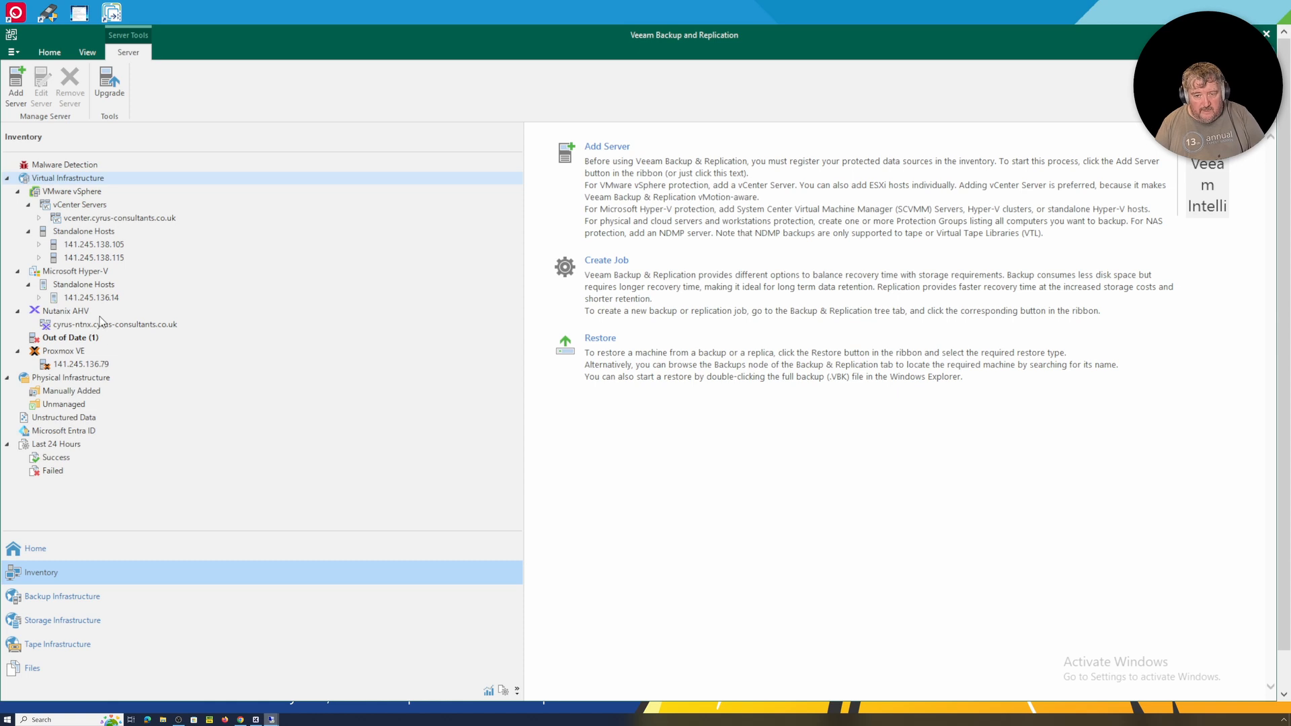
click(78, 274)
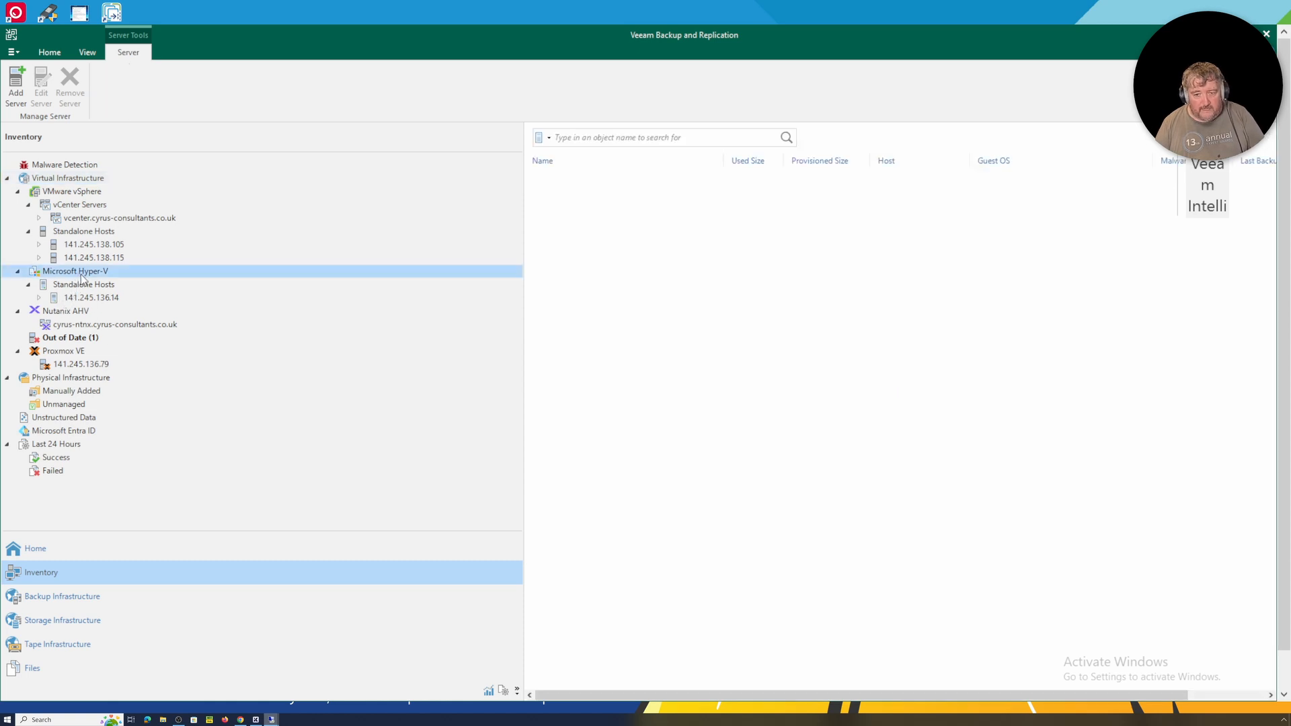
click(104, 300)
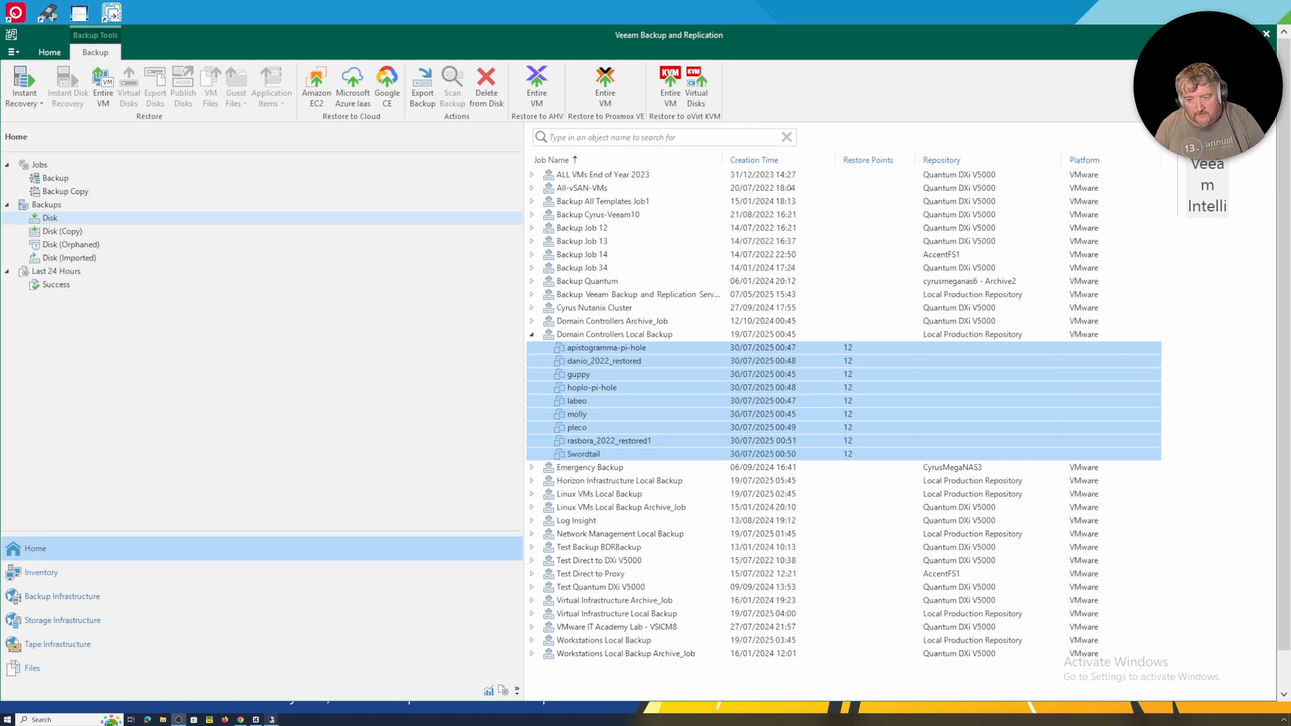
Start an instant recovery to Microsoft Hyper-V for all selected machines in Domain Controllers Local Backup, keeping the full machine list.
right_click(640, 353)
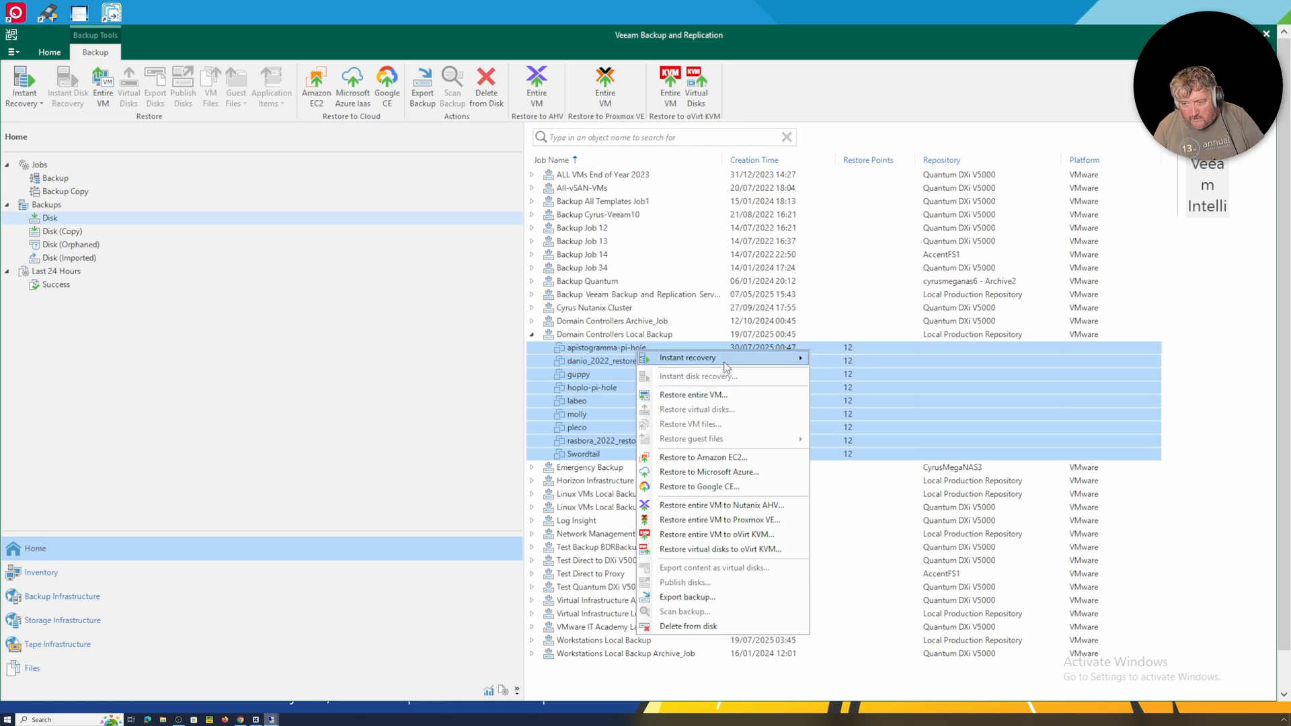
mouse_move(725, 364)
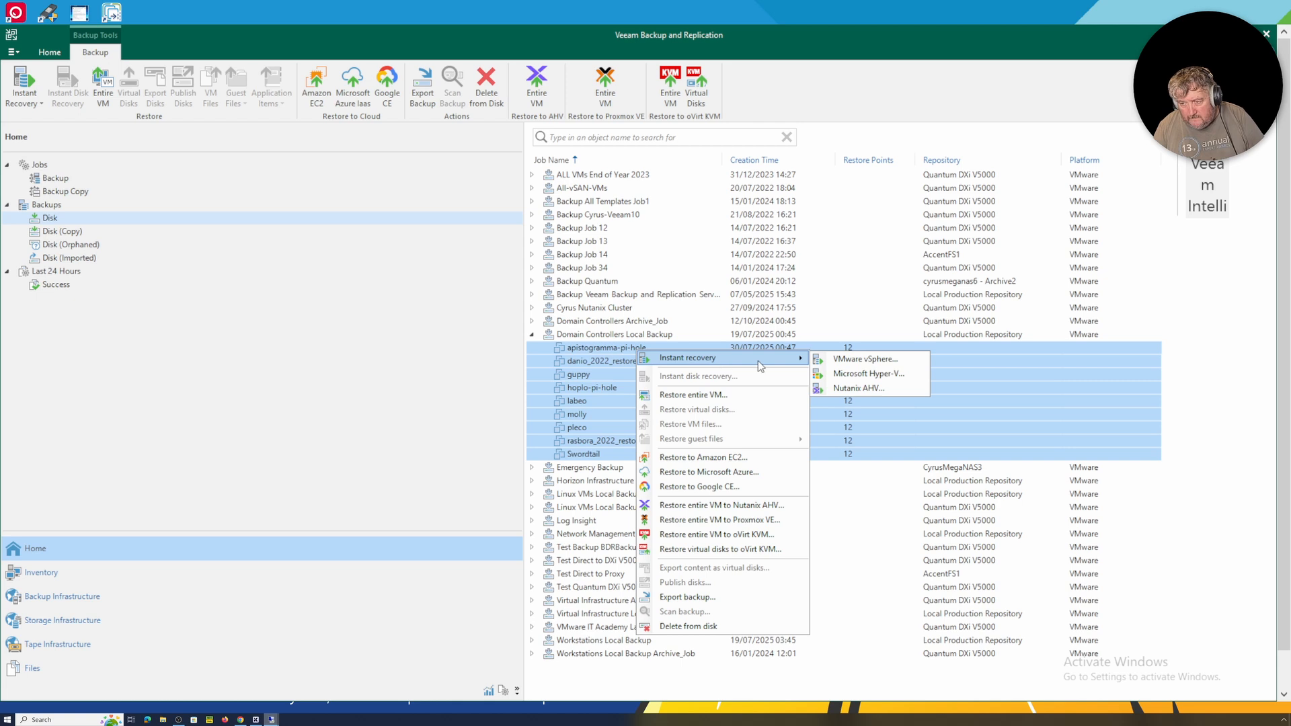
click(860, 374)
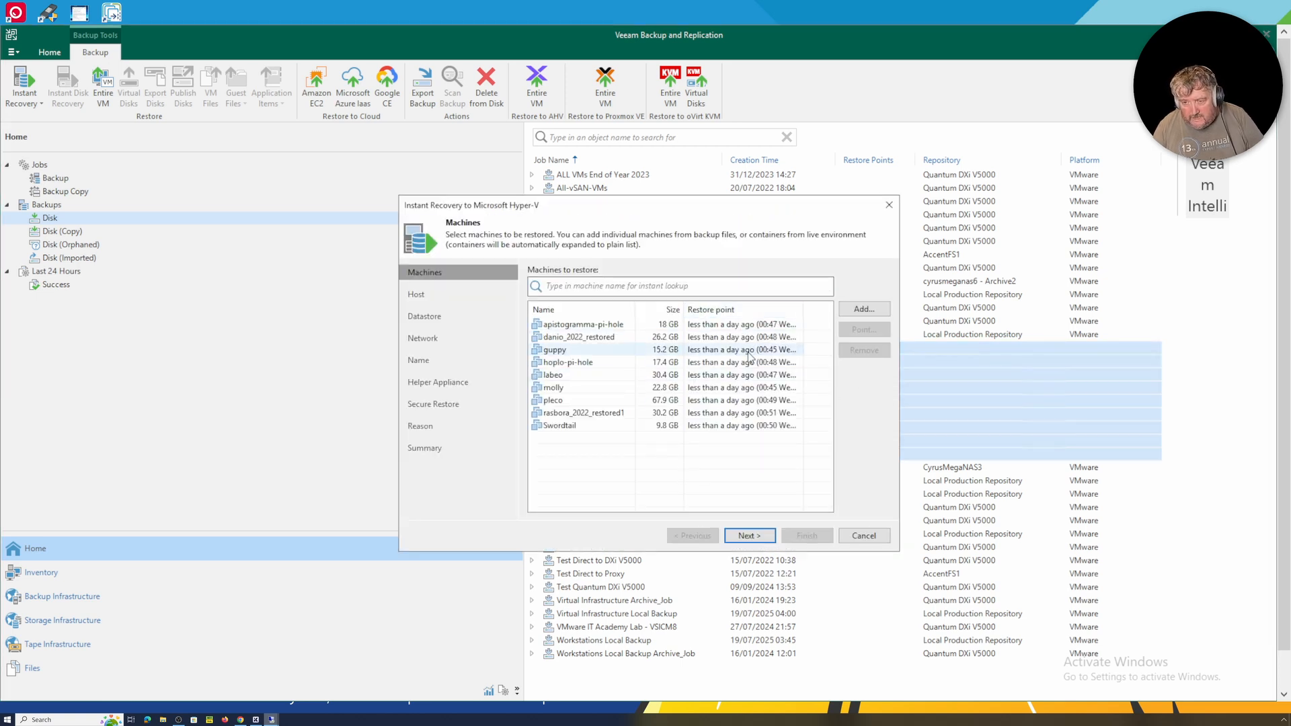
click(760, 537)
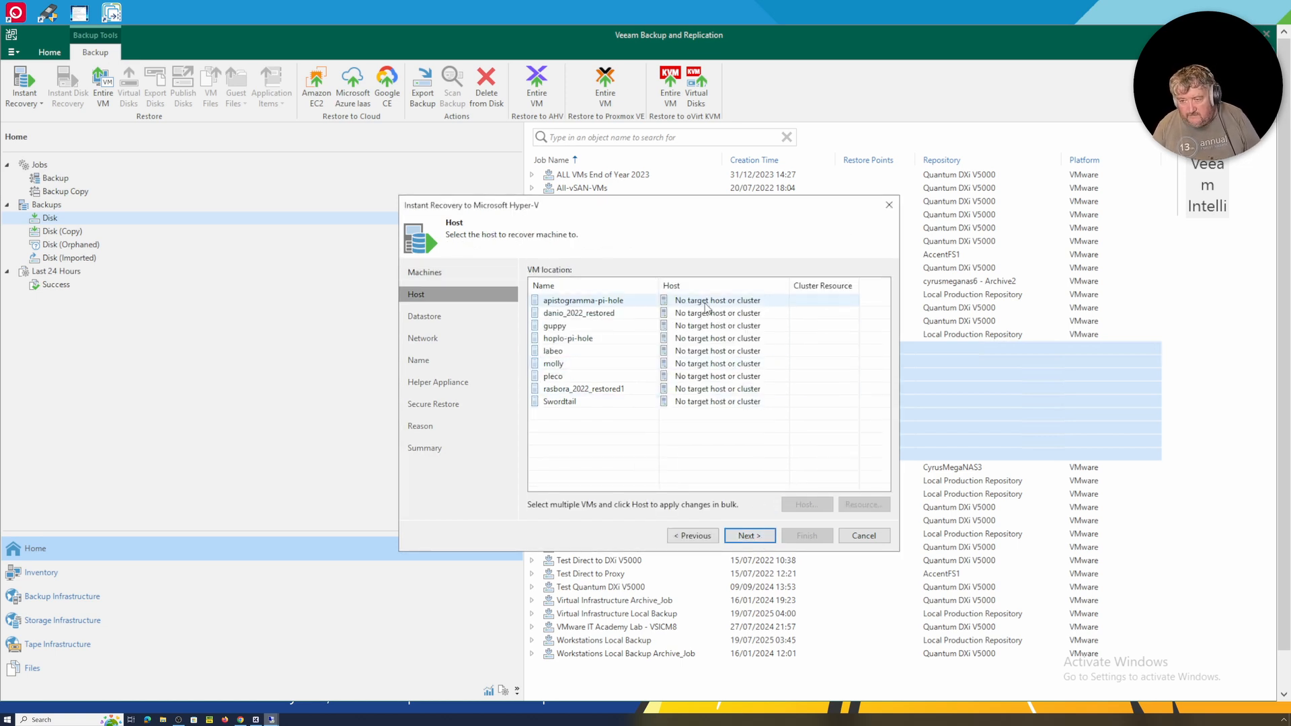
Assign 141.245.136.14 as the target host for all machines in the recovery, from apistogramma-pi-hole to Swordtail.
click(748, 301)
click(801, 507)
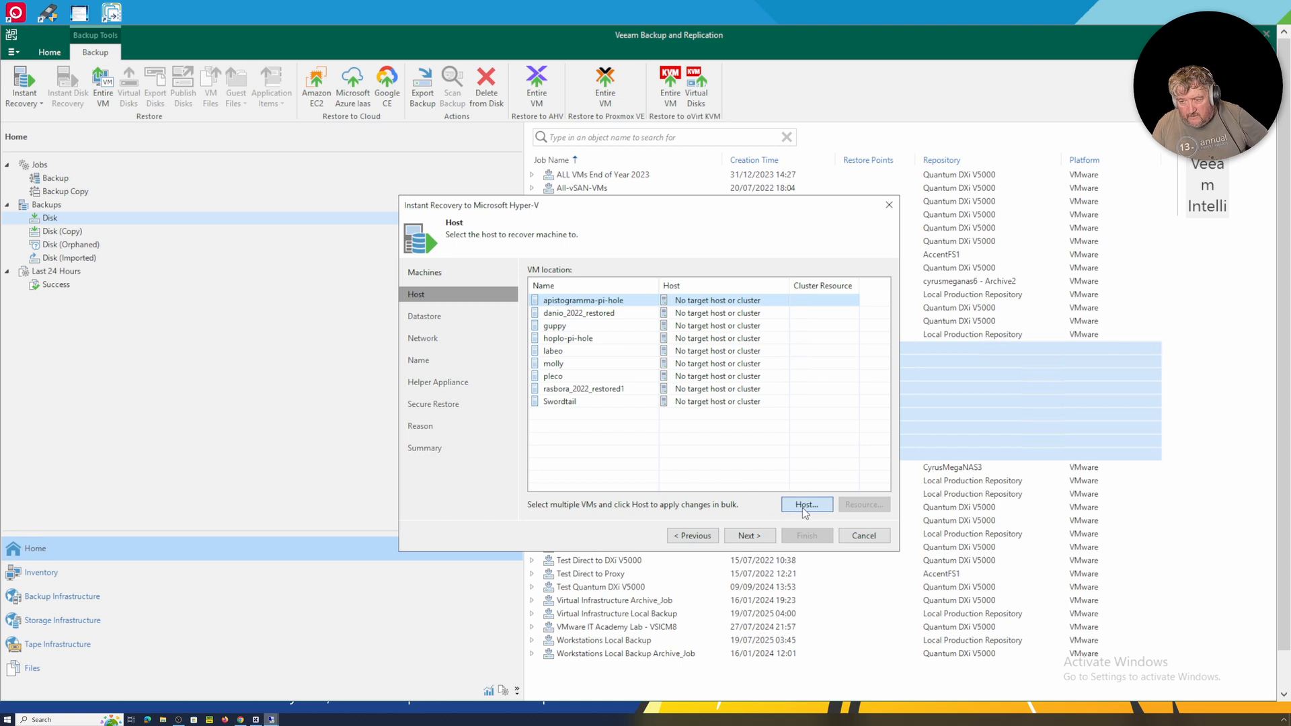
click(704, 403)
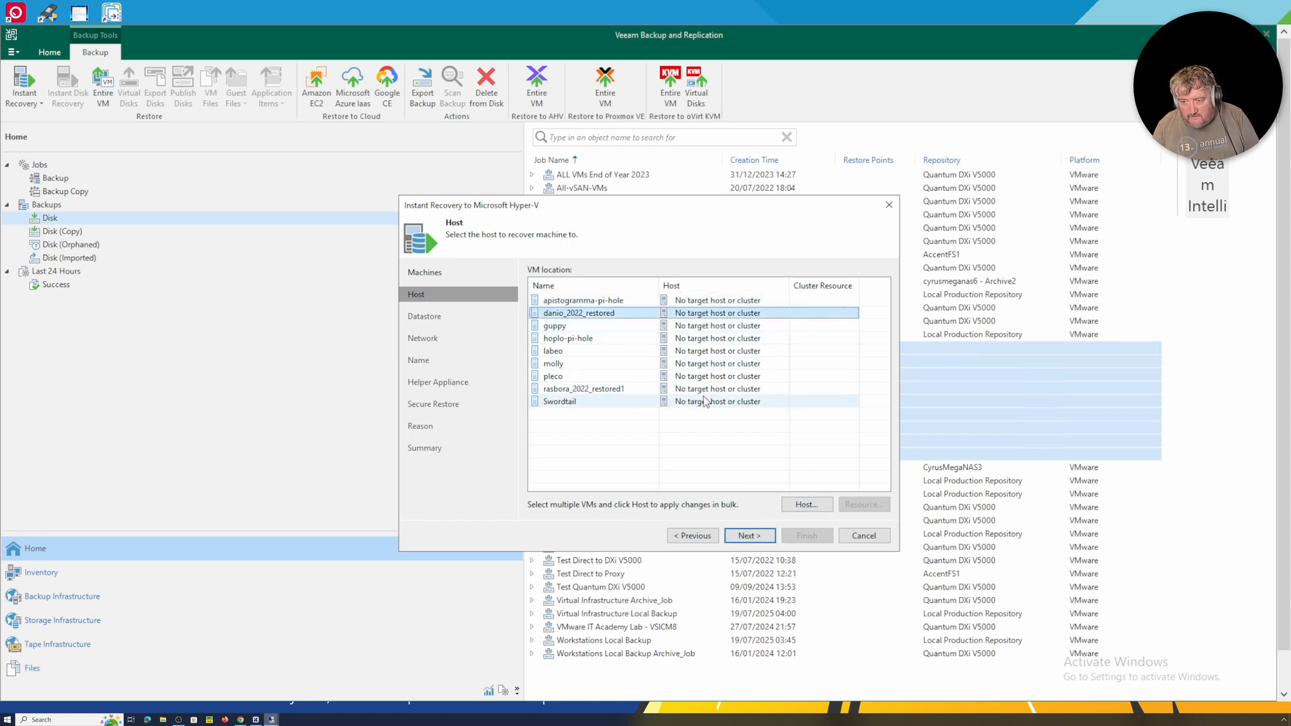
click(696, 302)
ctrl+click(695, 313)
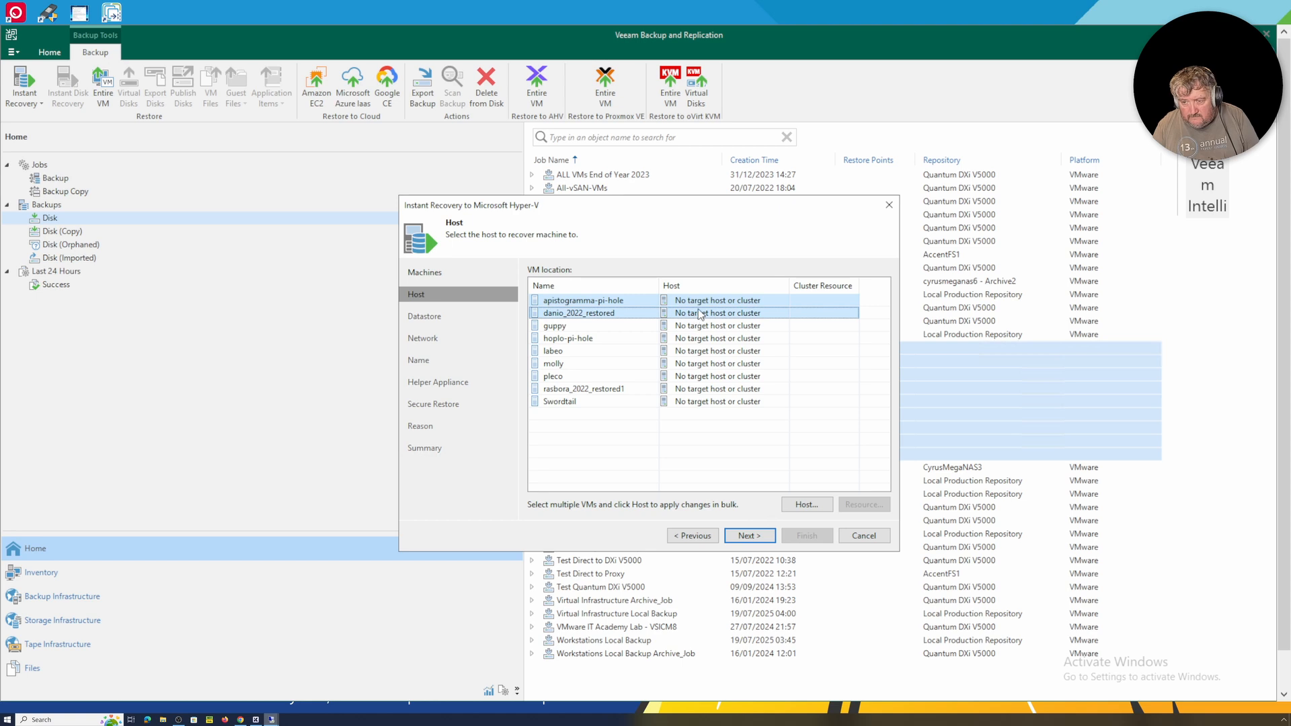
shift+click(696, 404)
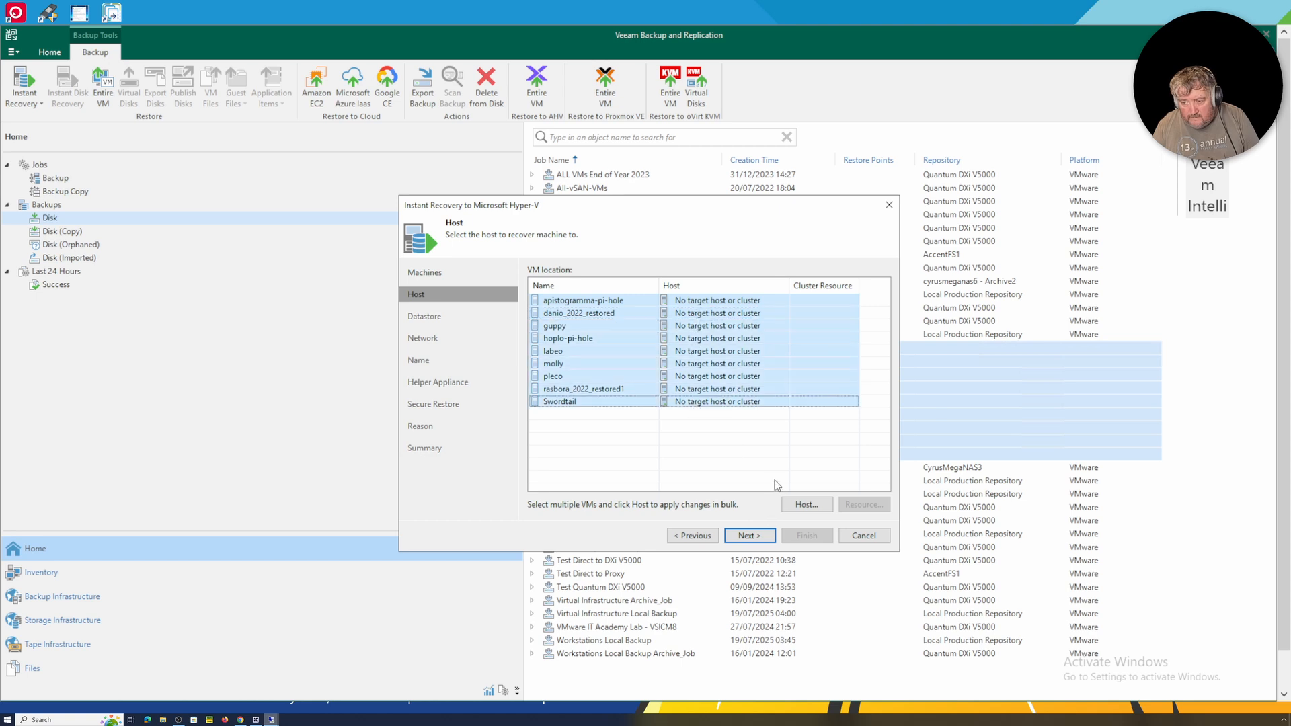
click(808, 505)
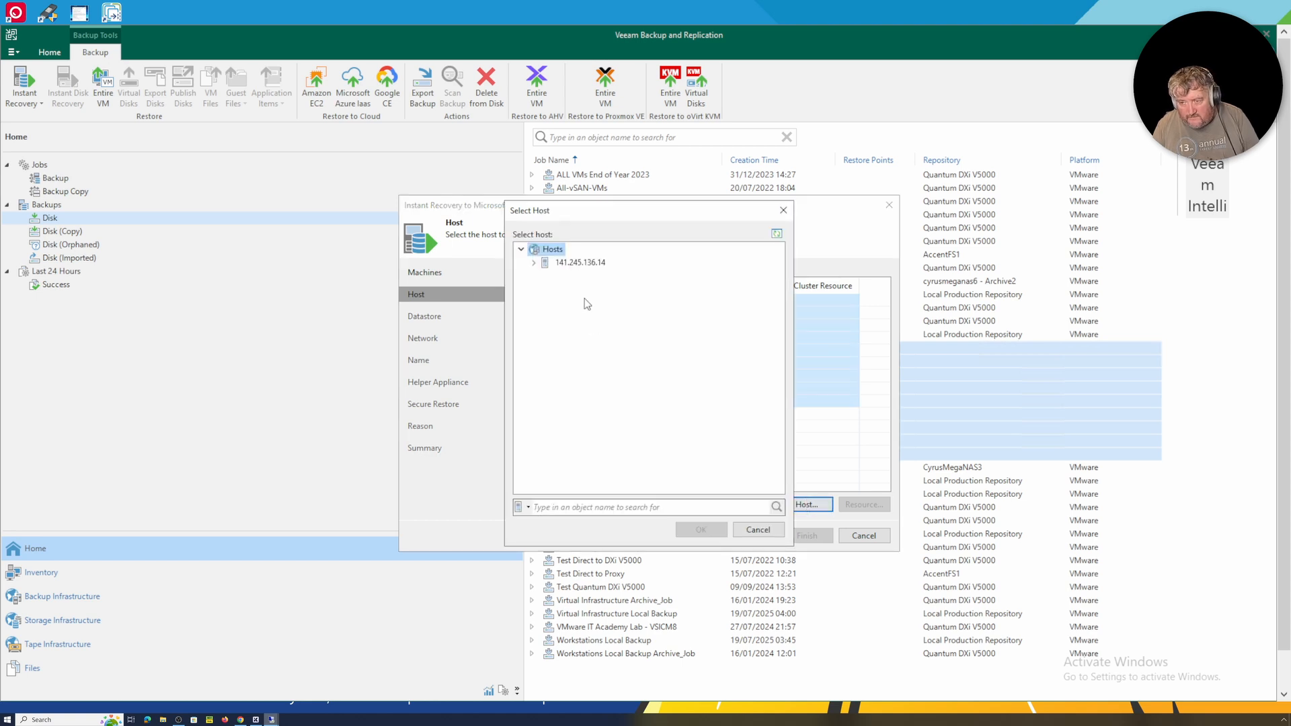
click(581, 263)
click(701, 530)
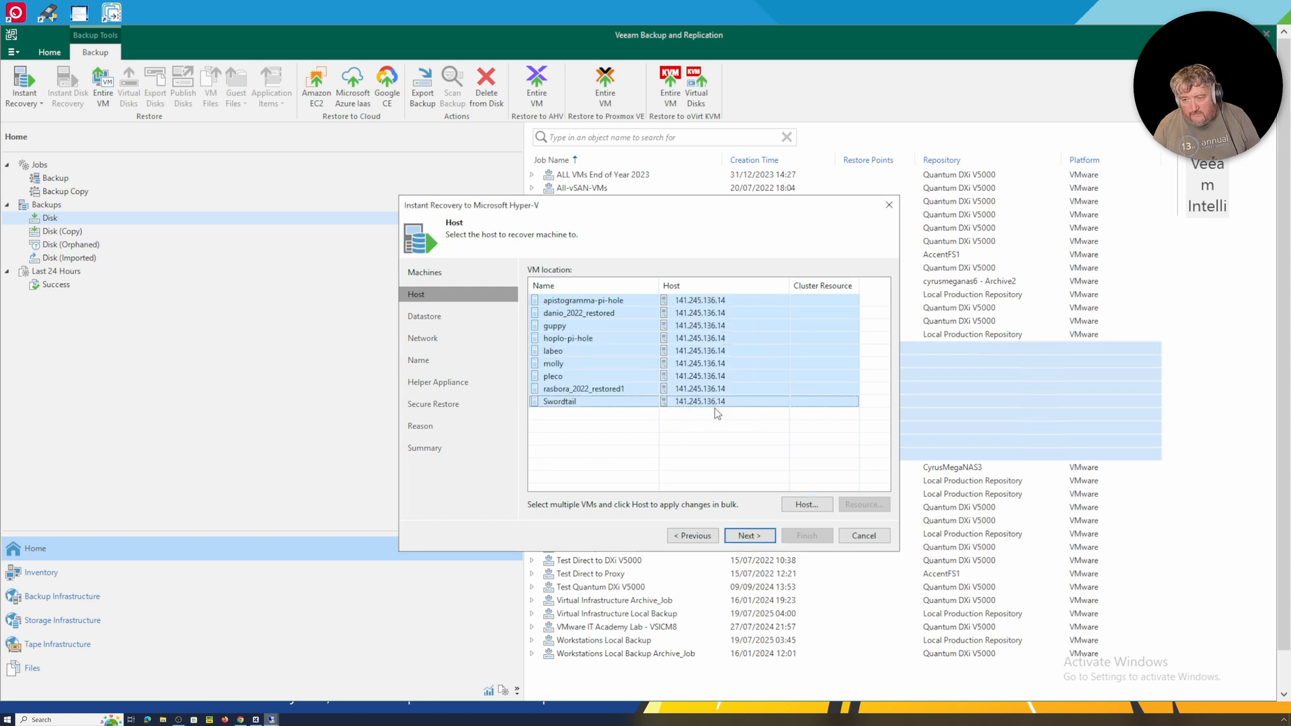
click(758, 536)
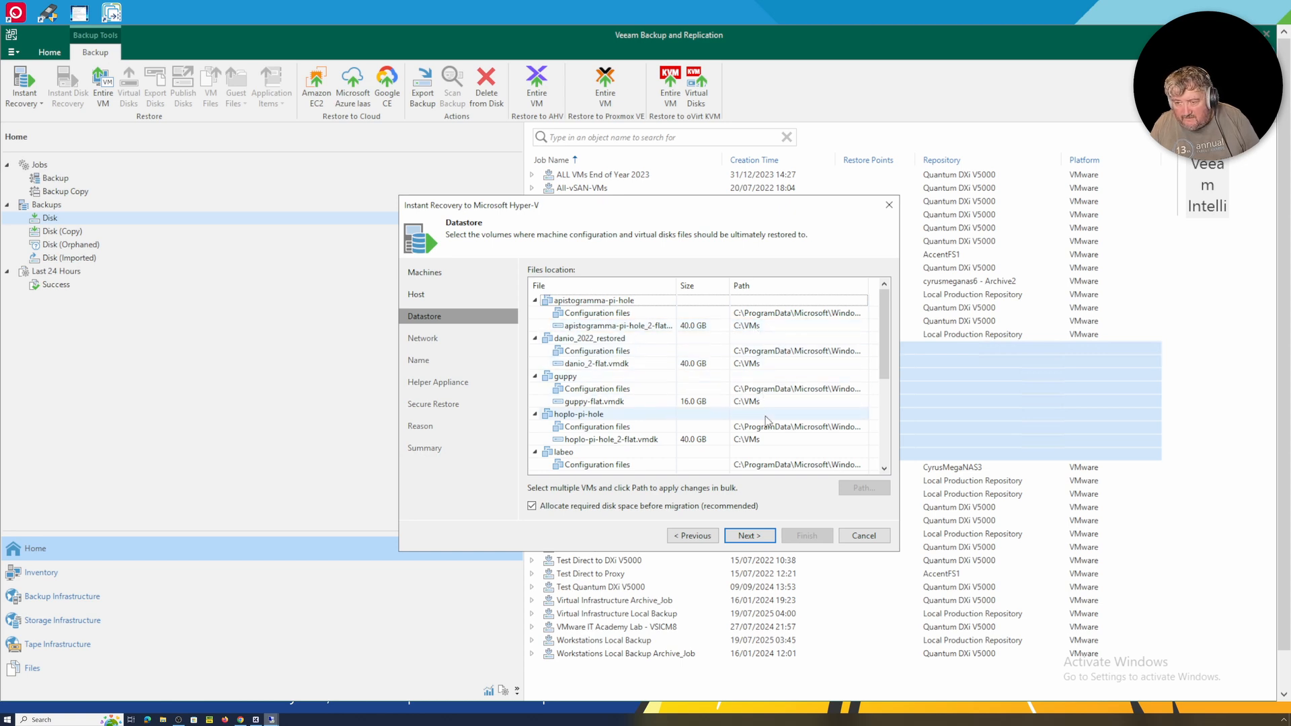
Review the datastore file locations of all machines and accept the default paths, continuing to the network mapping.
scroll(767, 404, down, 5)
scroll(768, 421, up, 5)
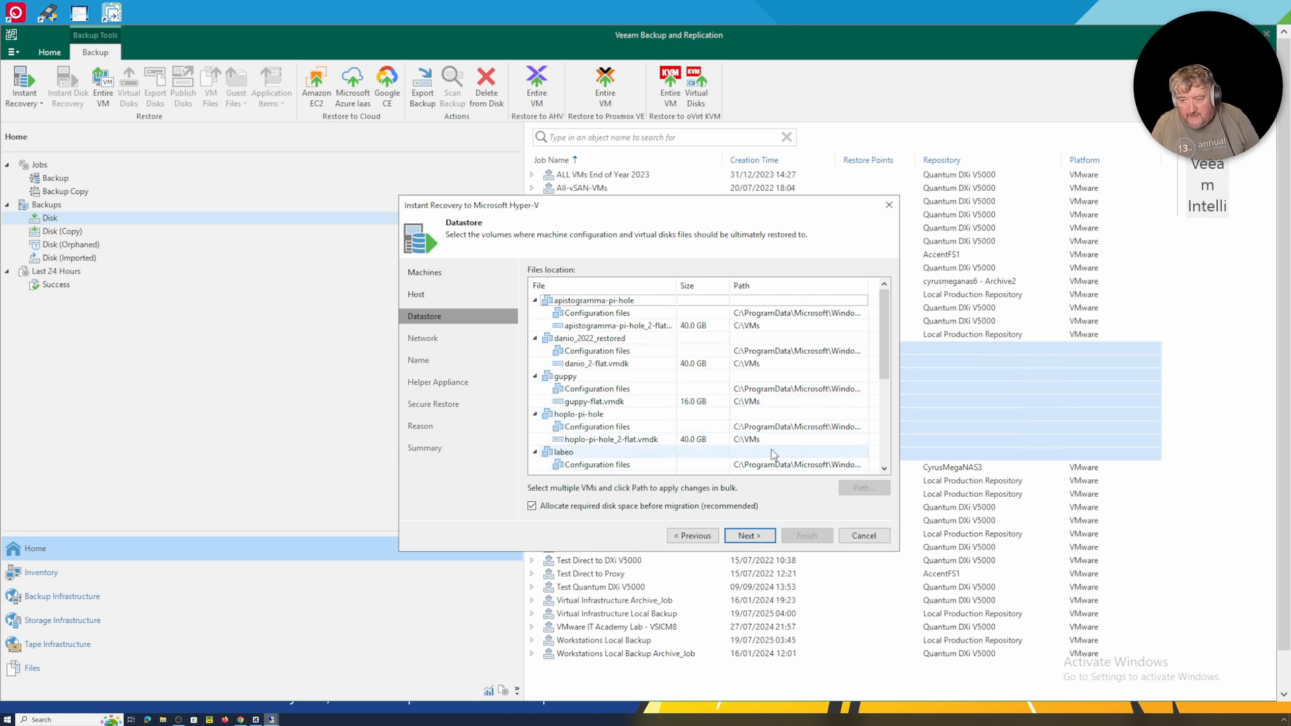
scroll(749, 451, down, 5)
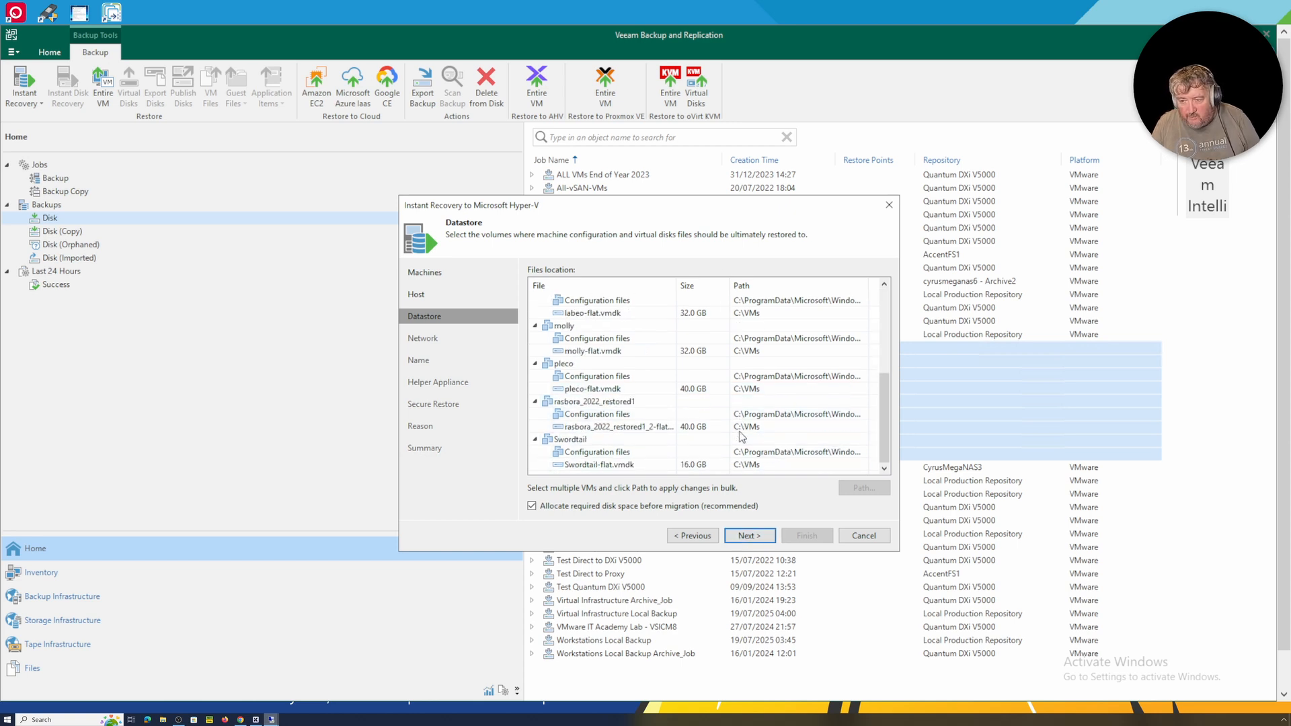
click(763, 536)
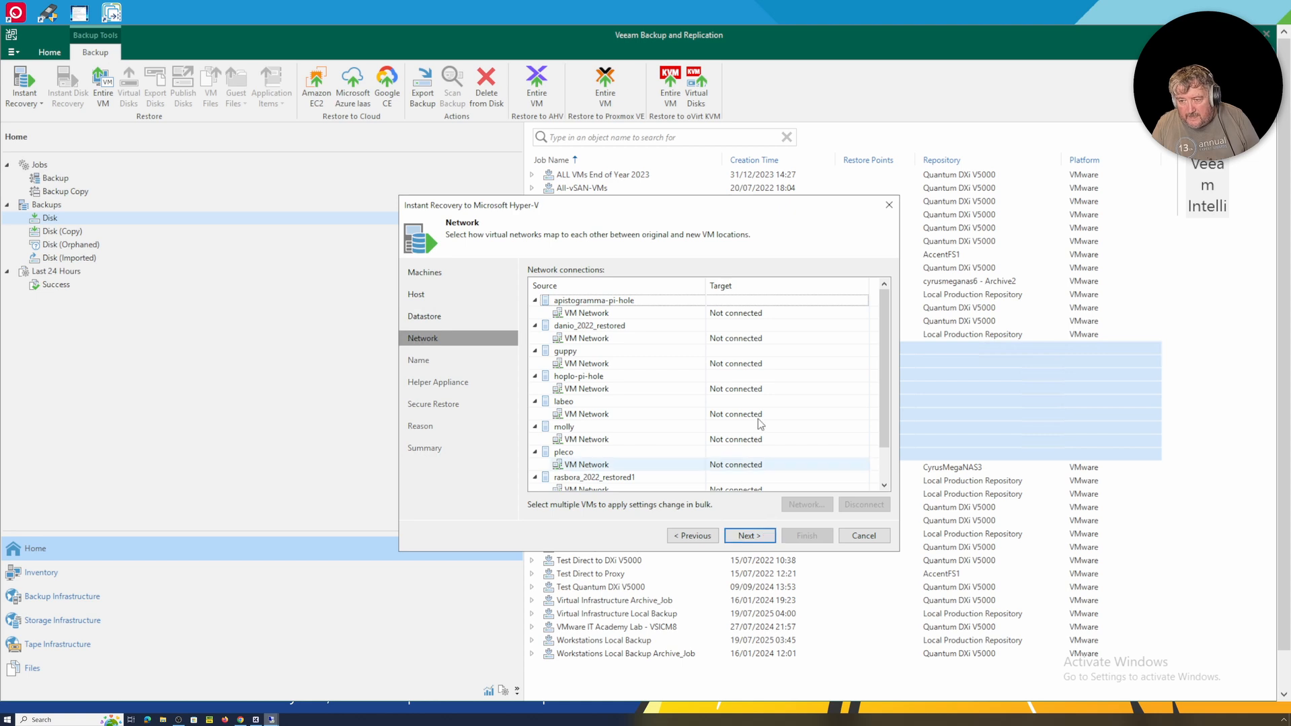
Map the VM Network of all machines to the Intel(R) Ethernet Controller I225-LM - Virtual Switch on 141.245.136.14 and accept the mapping.
click(750, 315)
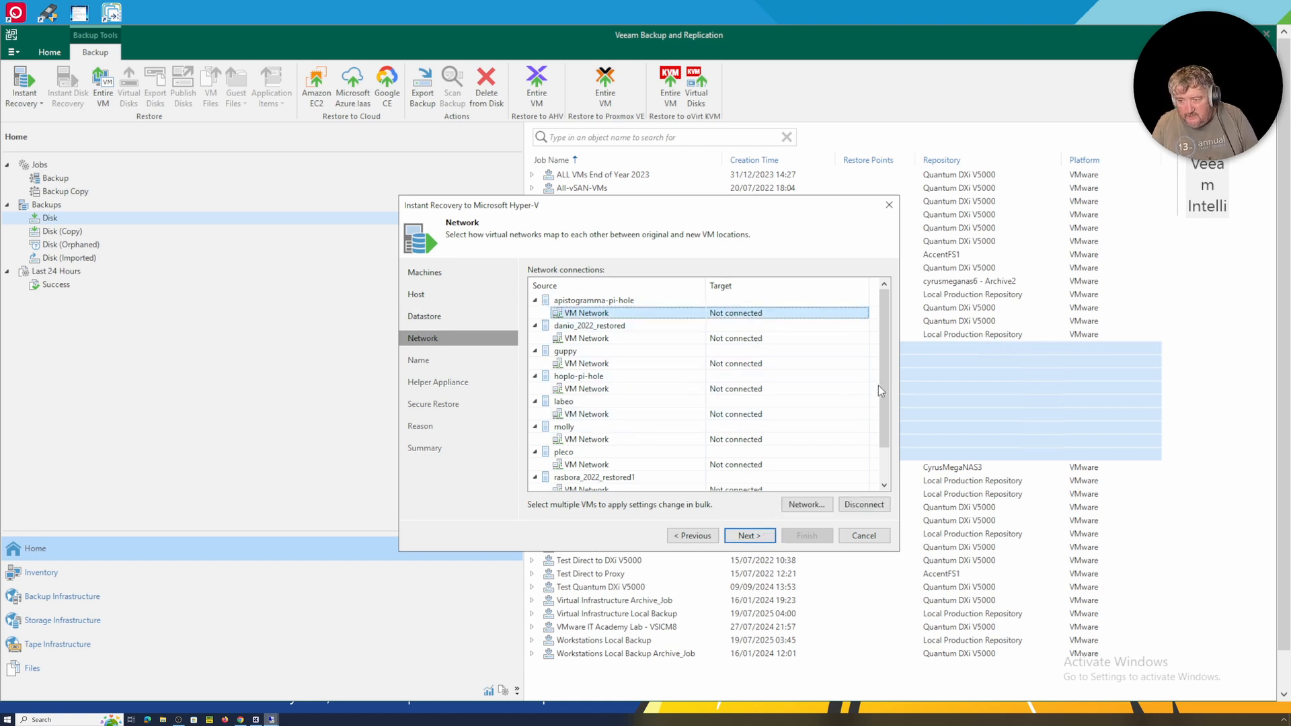
scroll(882, 389, down, 1)
shift+click(770, 479)
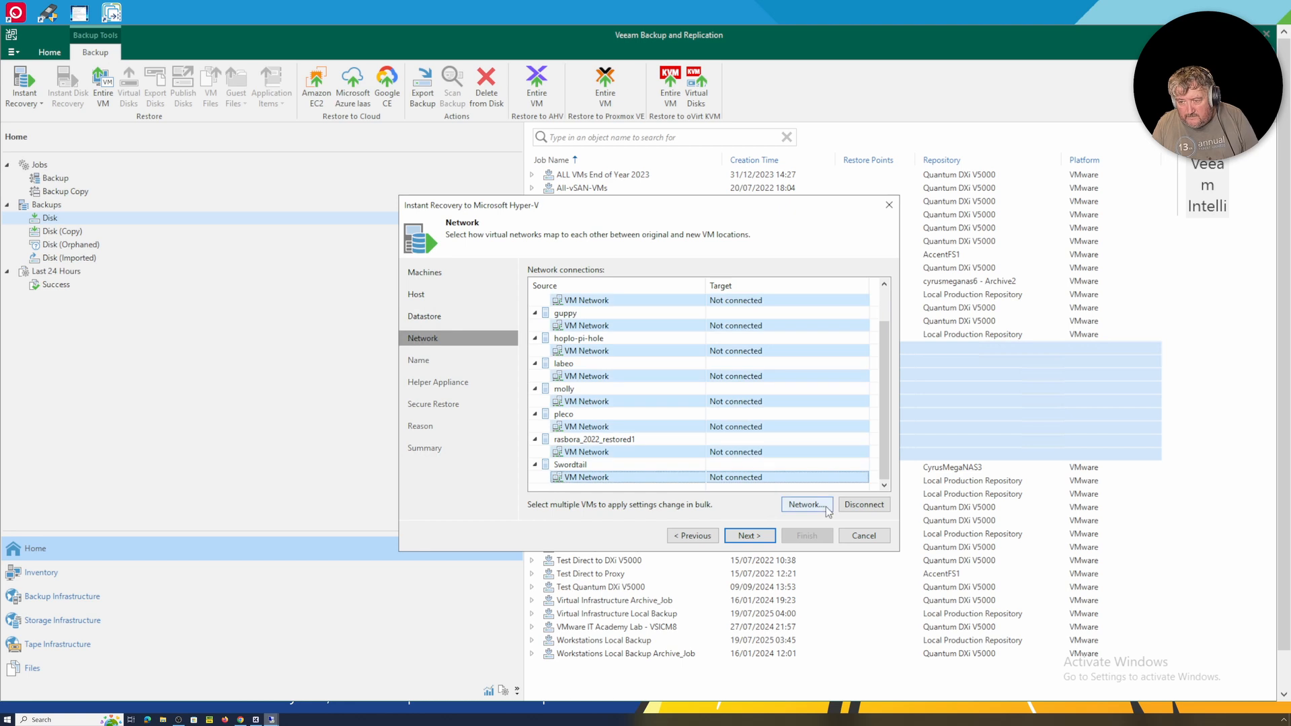
click(806, 505)
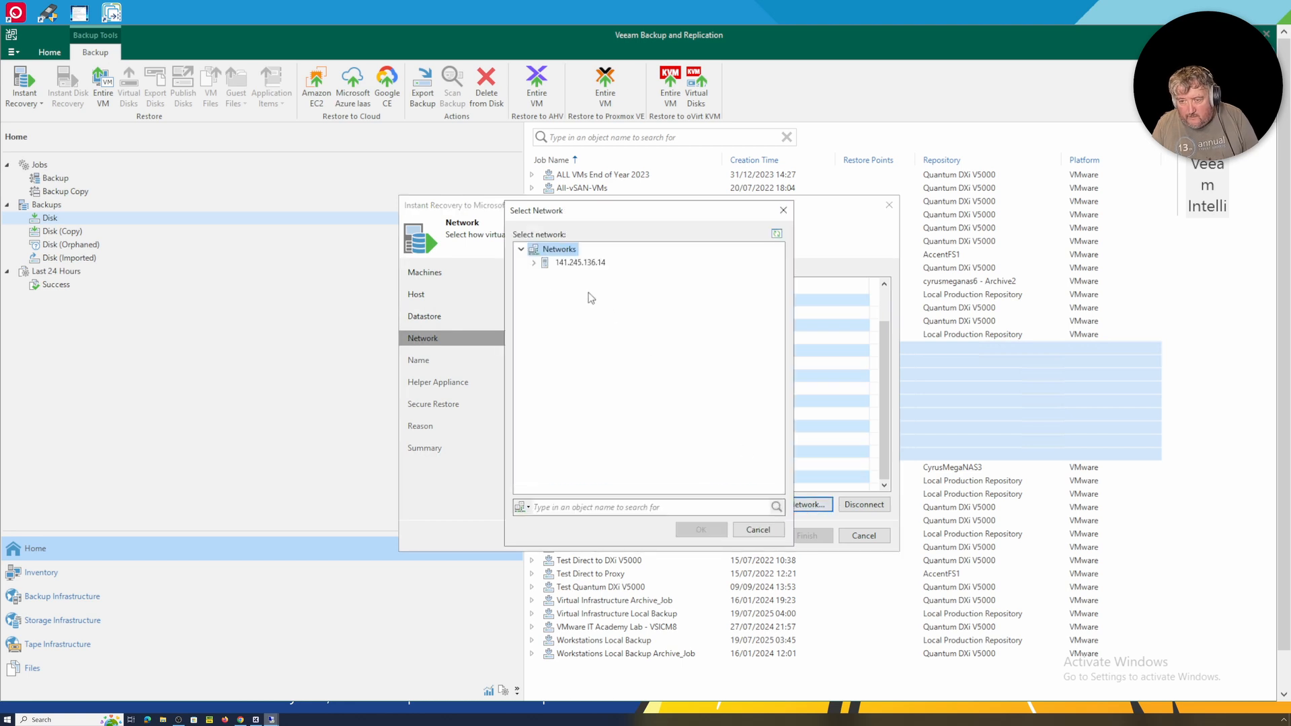
click(535, 264)
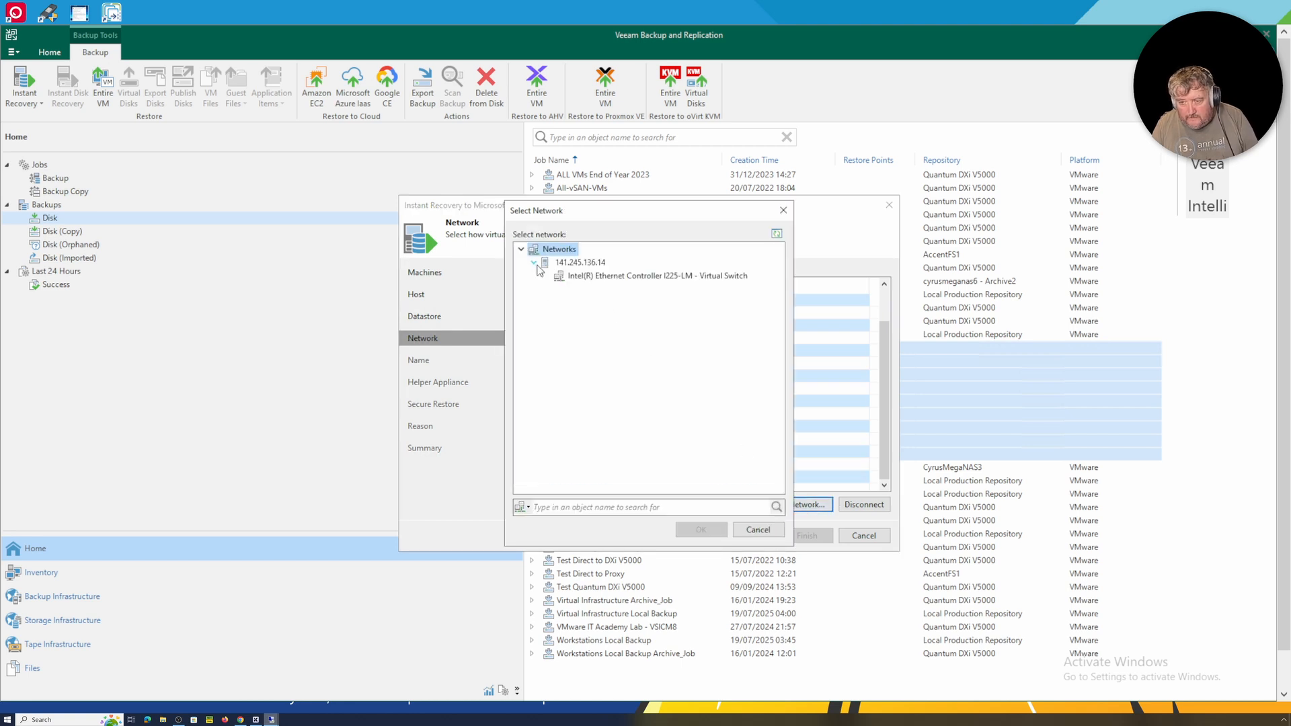
click(580, 281)
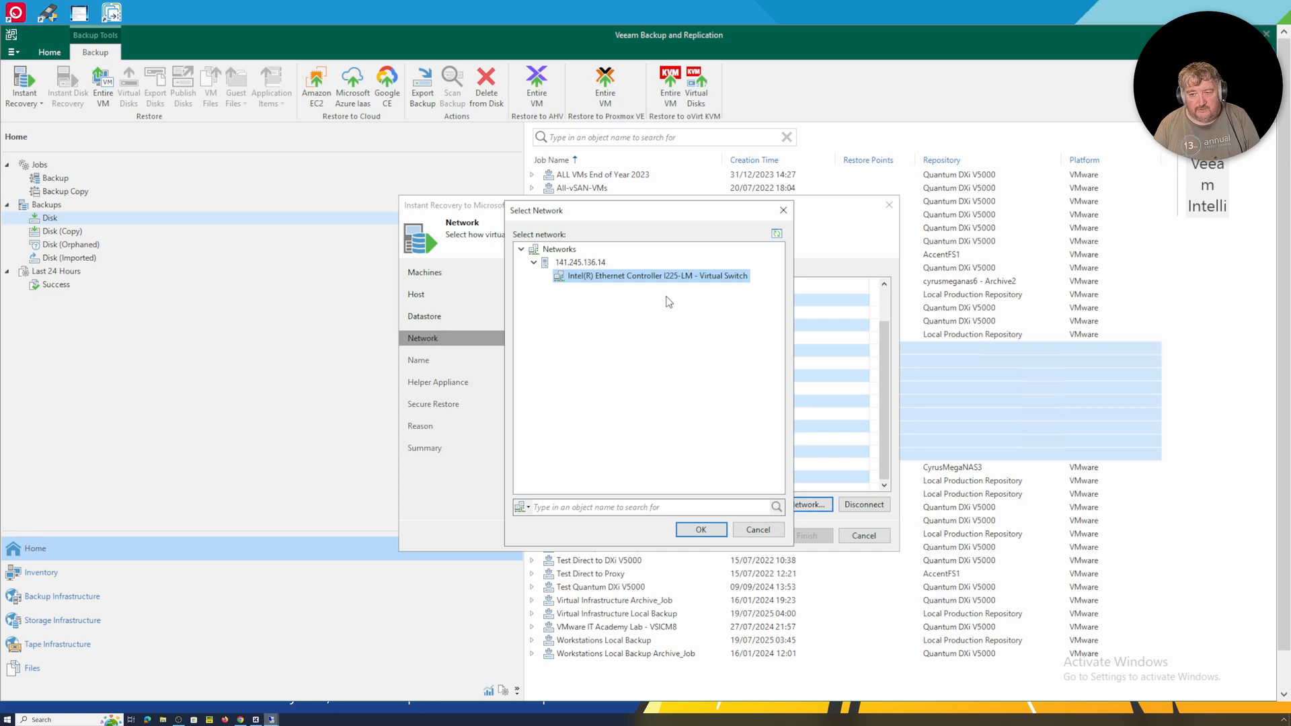
click(714, 533)
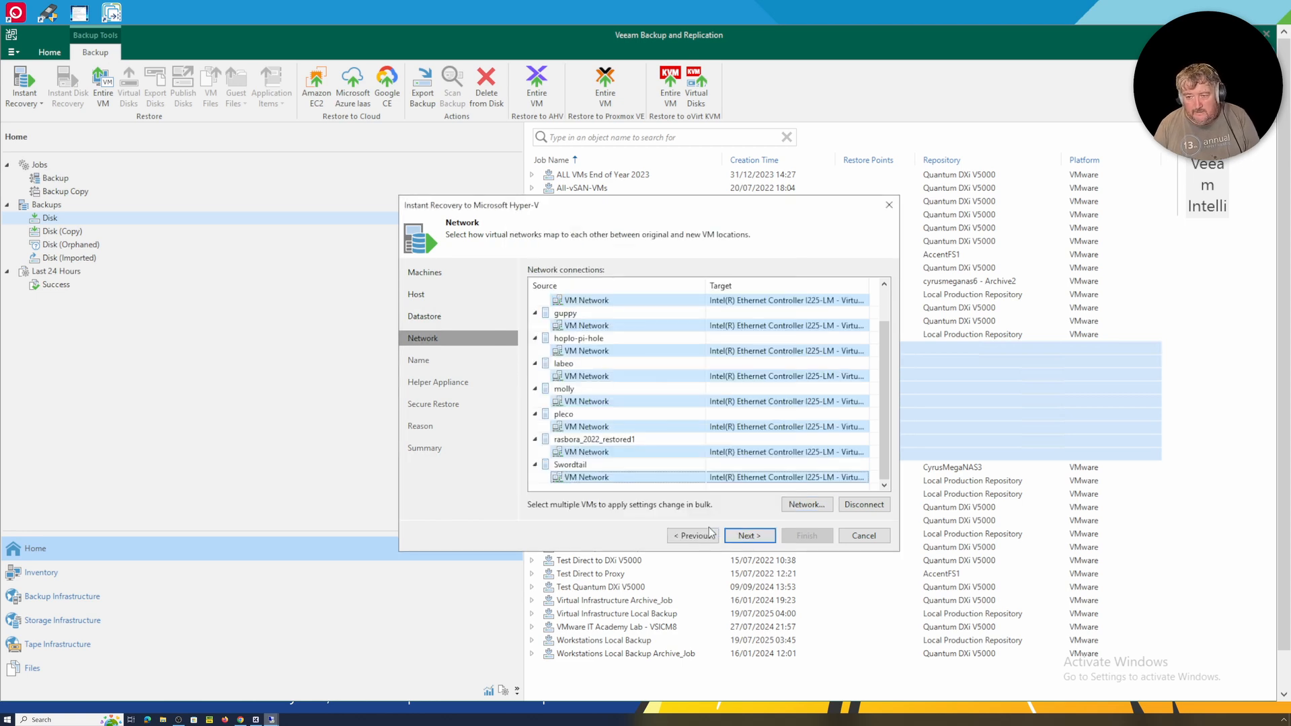
click(751, 533)
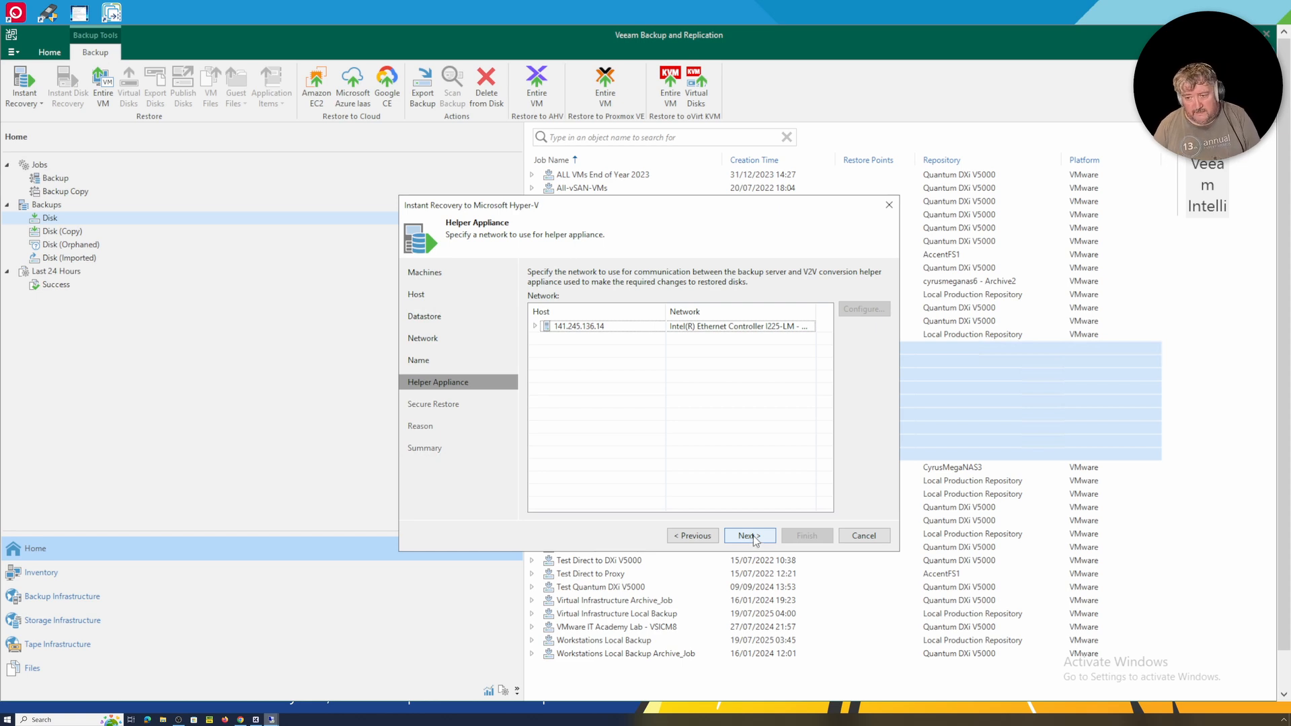
Accept the default helper appliance network and continue to the summary without a malware scan or restore reason.
click(751, 536)
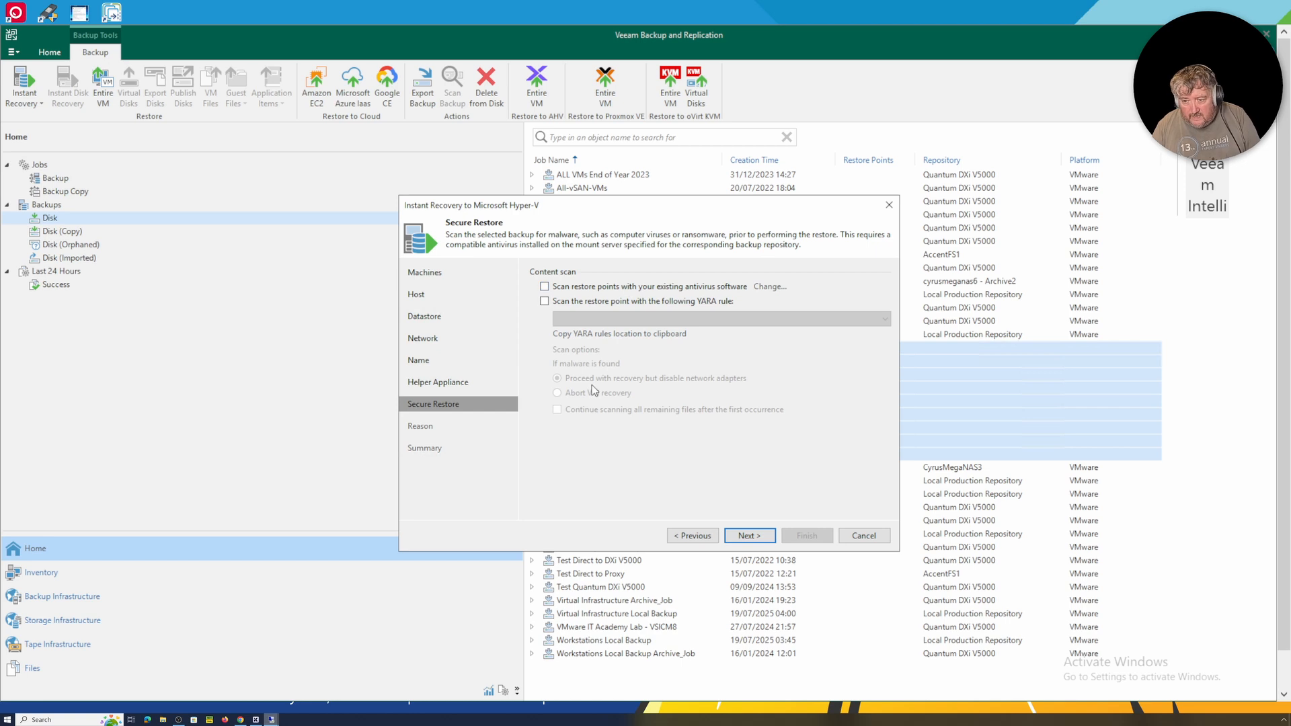
click(756, 540)
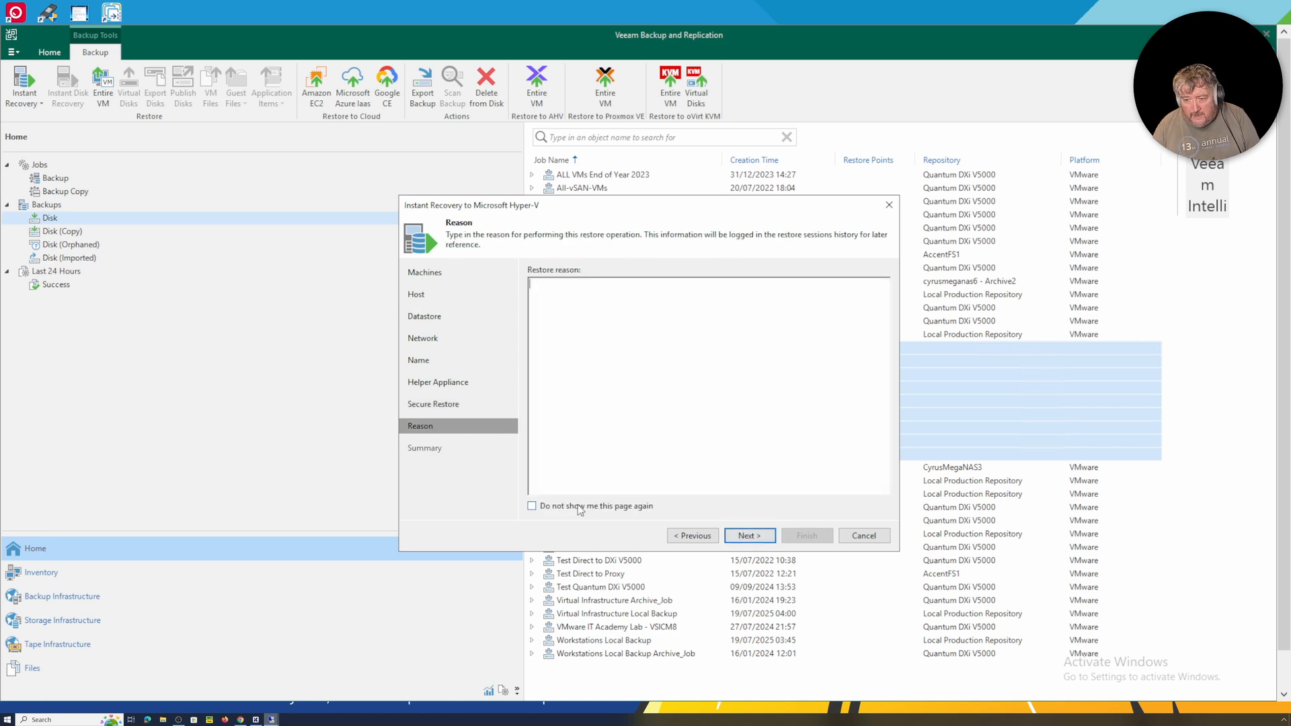
click(755, 541)
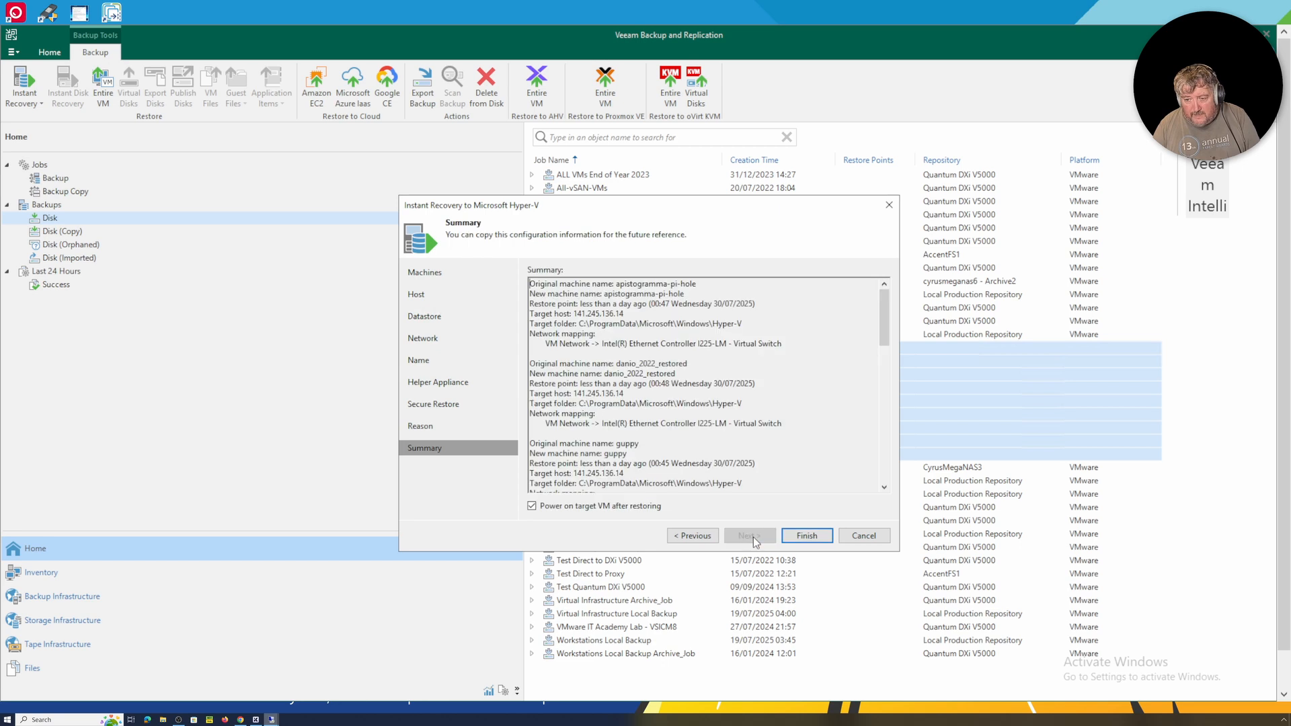
Turn off powering on the target VMs after restoring, review the summary through Swordtail, and start the instant recovery.
click(595, 508)
scroll(666, 450, down, 10)
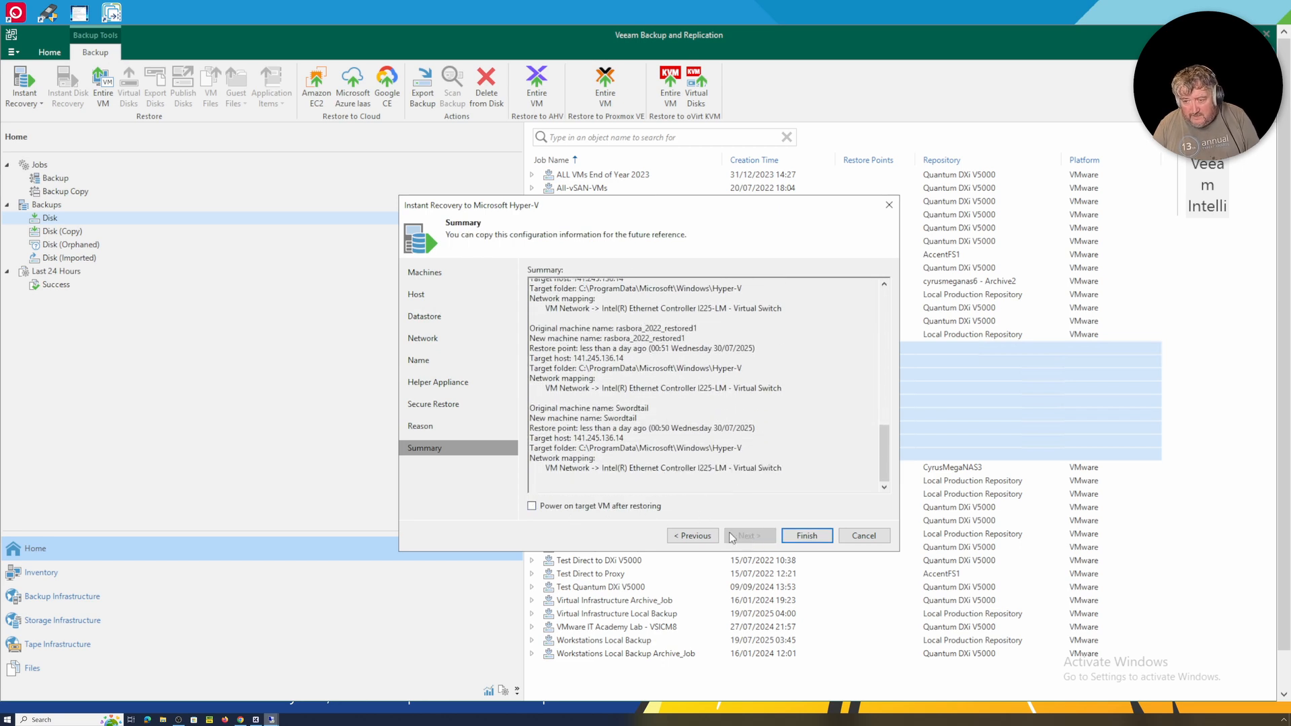
click(807, 536)
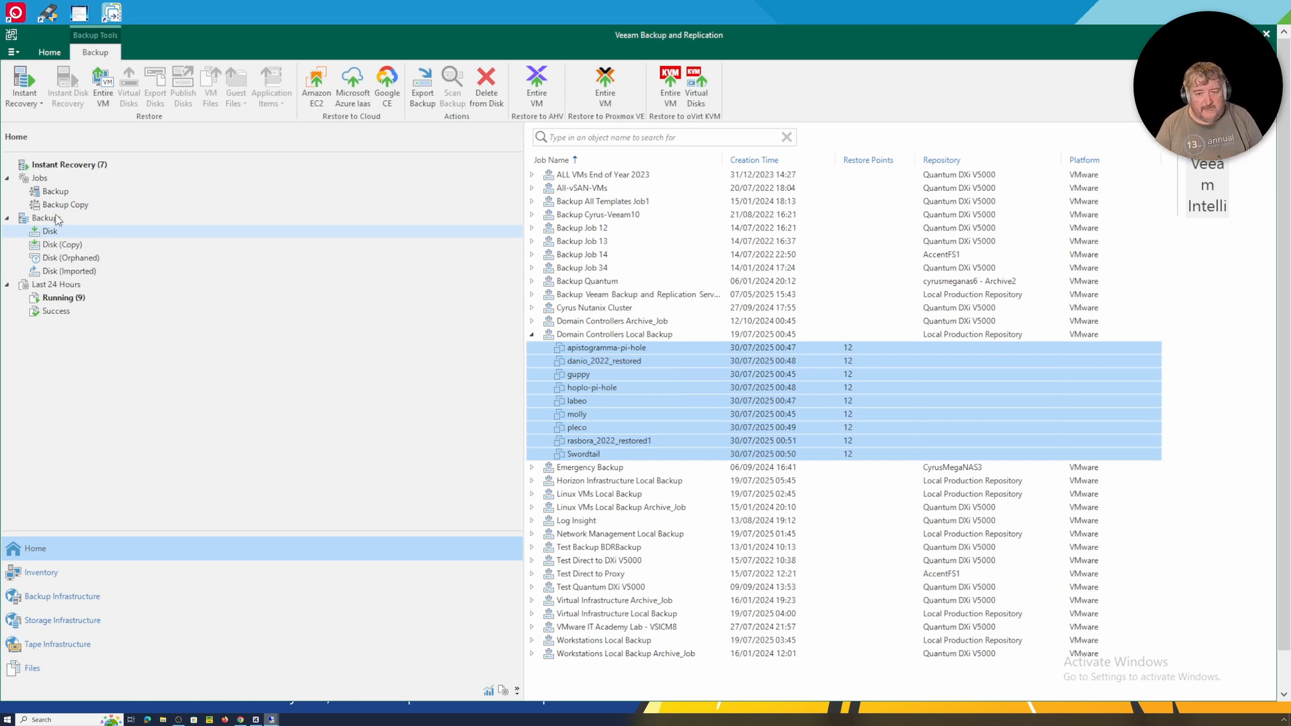
Check the running restore sessions, and switch to Hyper-V Manager to examine the virtual machine list on MS-A2.
click(64, 298)
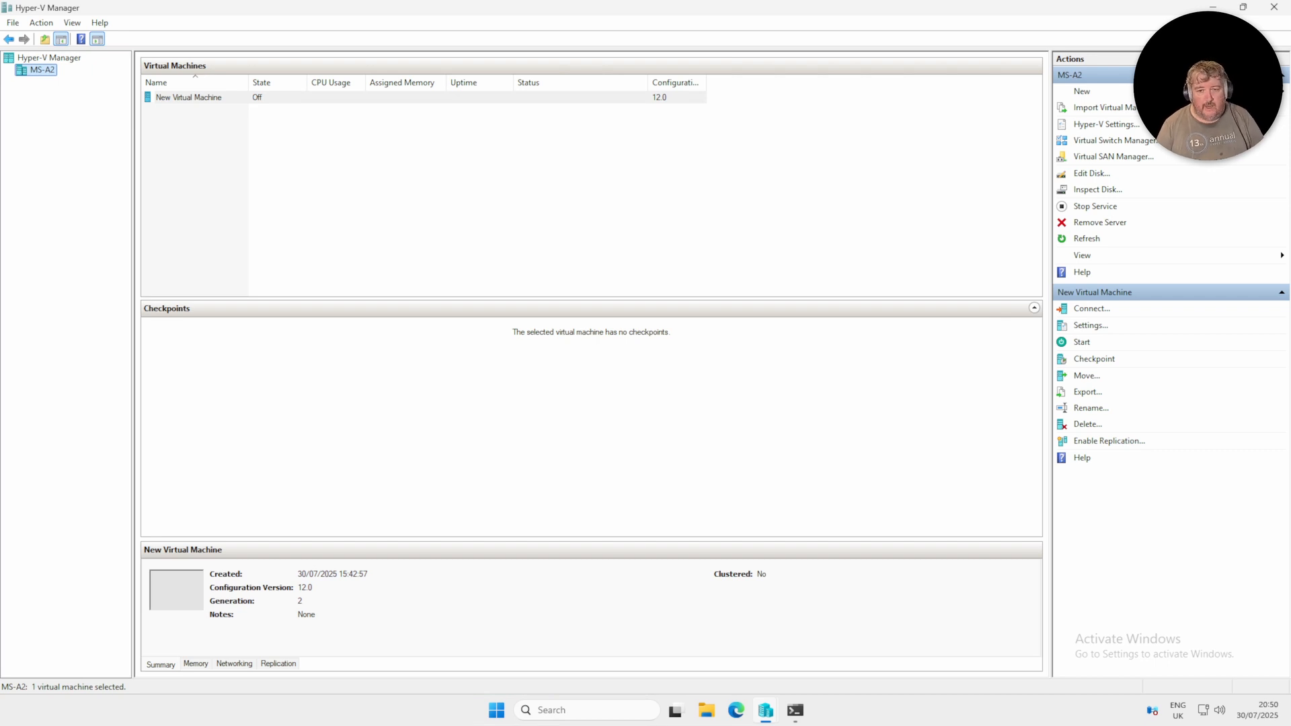
click(332, 187)
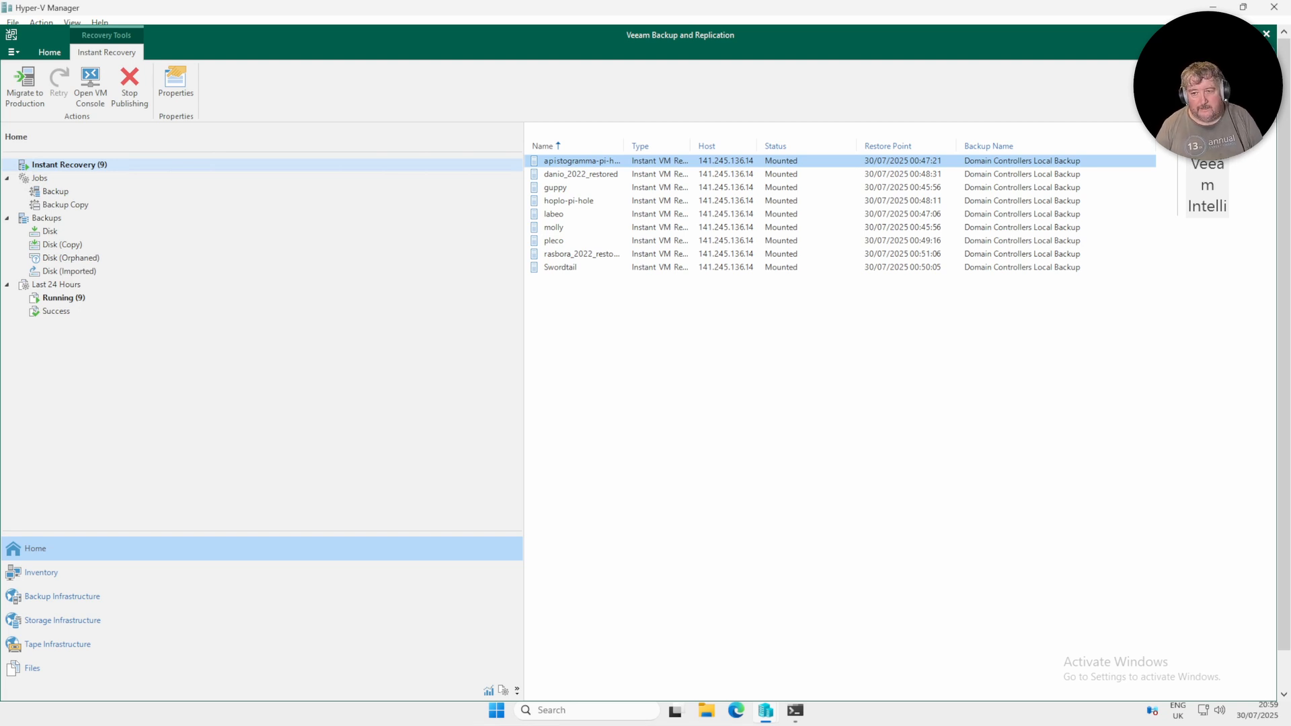
Migrate the instantly recovered machines apistogramma-pi-hole, danio_2022_restored and rasbora_2022_restored1 to production.
right_click(579, 164)
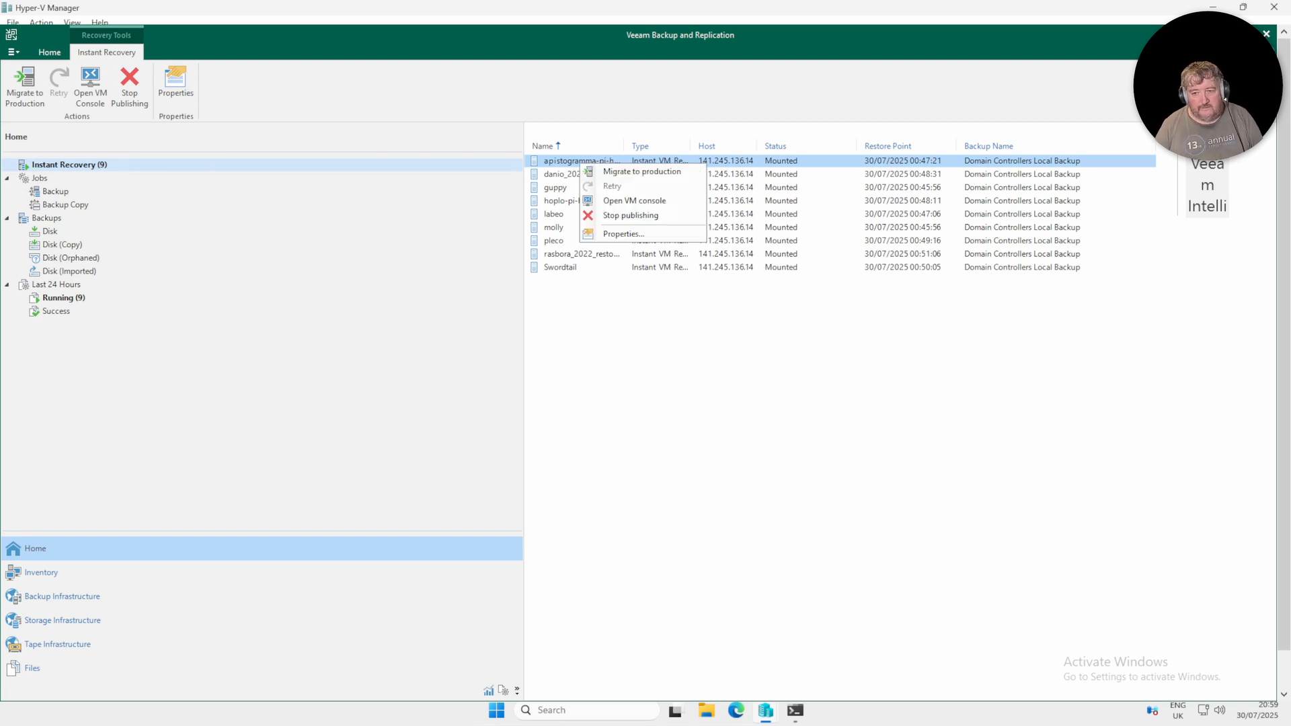
click(628, 173)
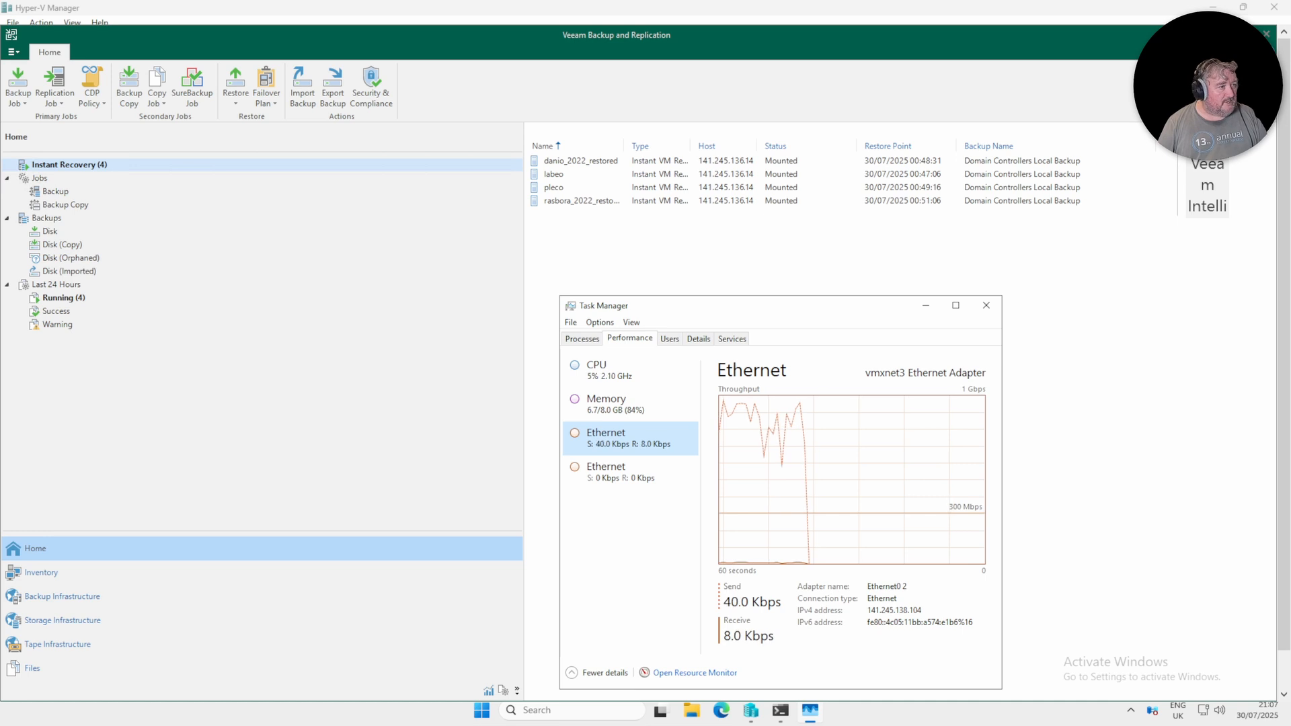
click(631, 164)
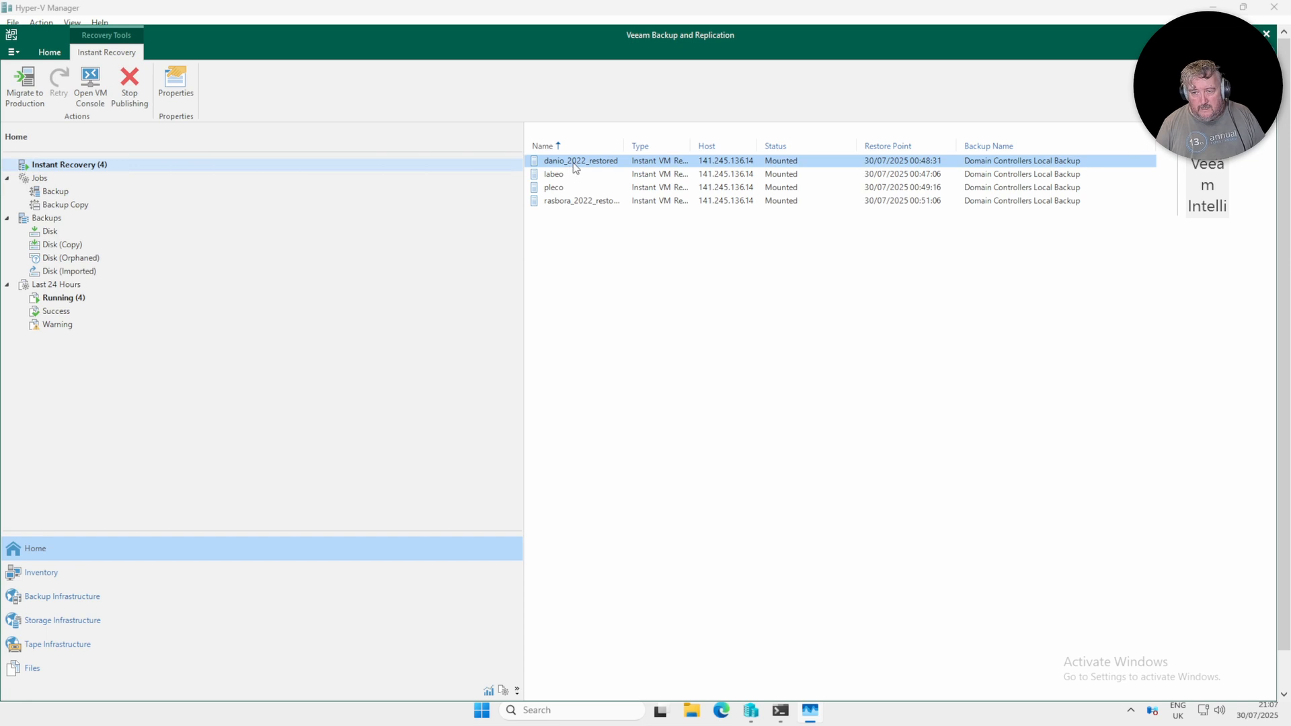
right_click(574, 164)
click(608, 174)
right_click(577, 204)
click(623, 214)
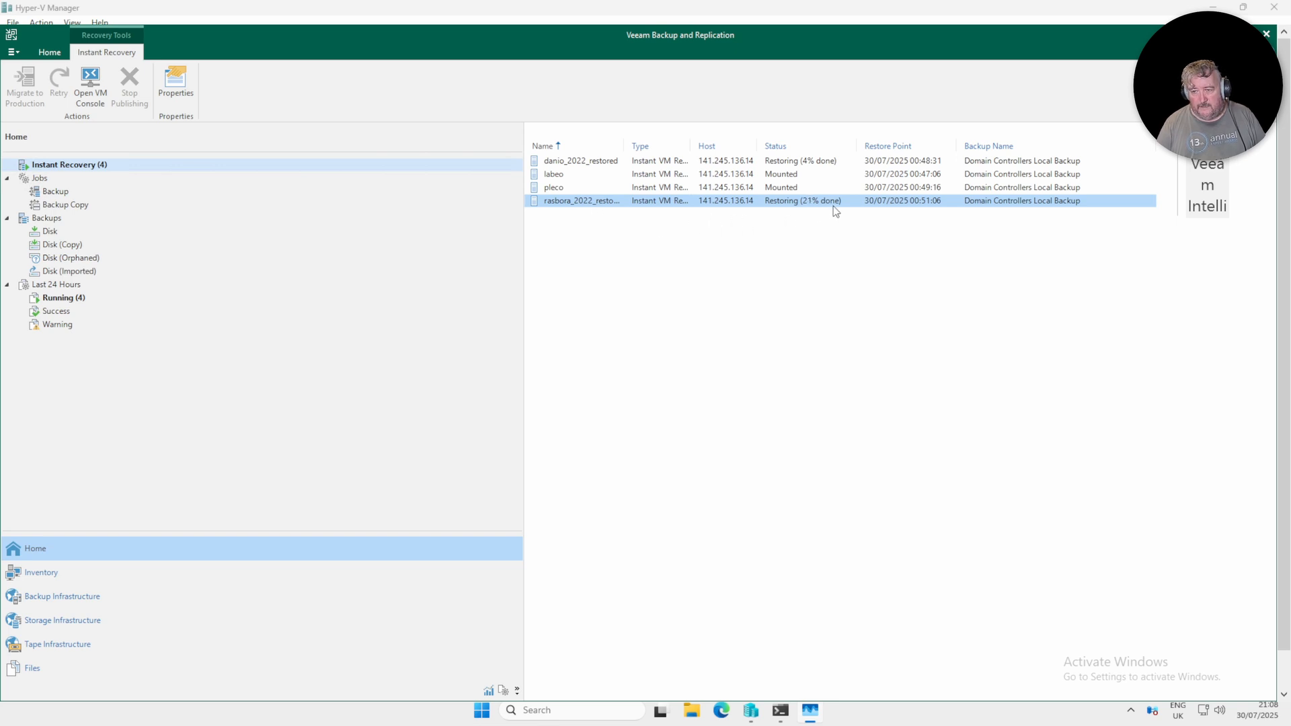
Review the restore session log of pleco, and migrate pleco to production.
right_click(572, 179)
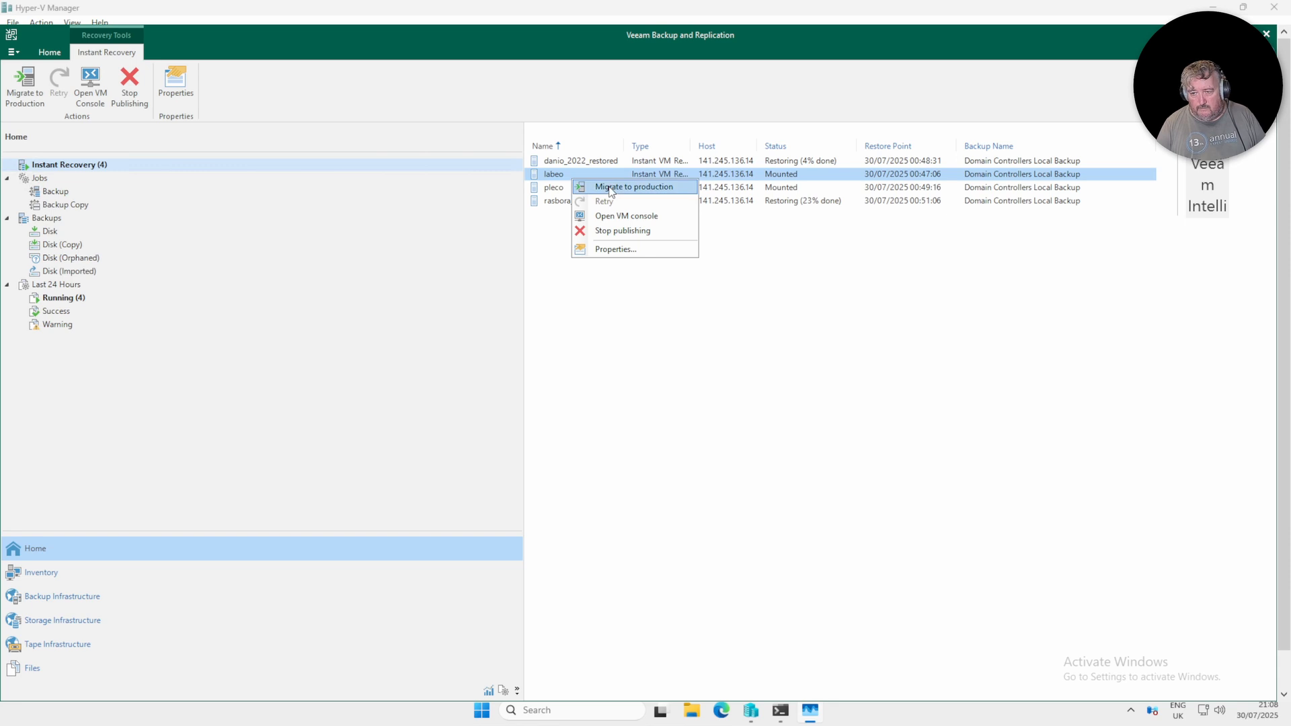
key(Escape)
double_click(577, 188)
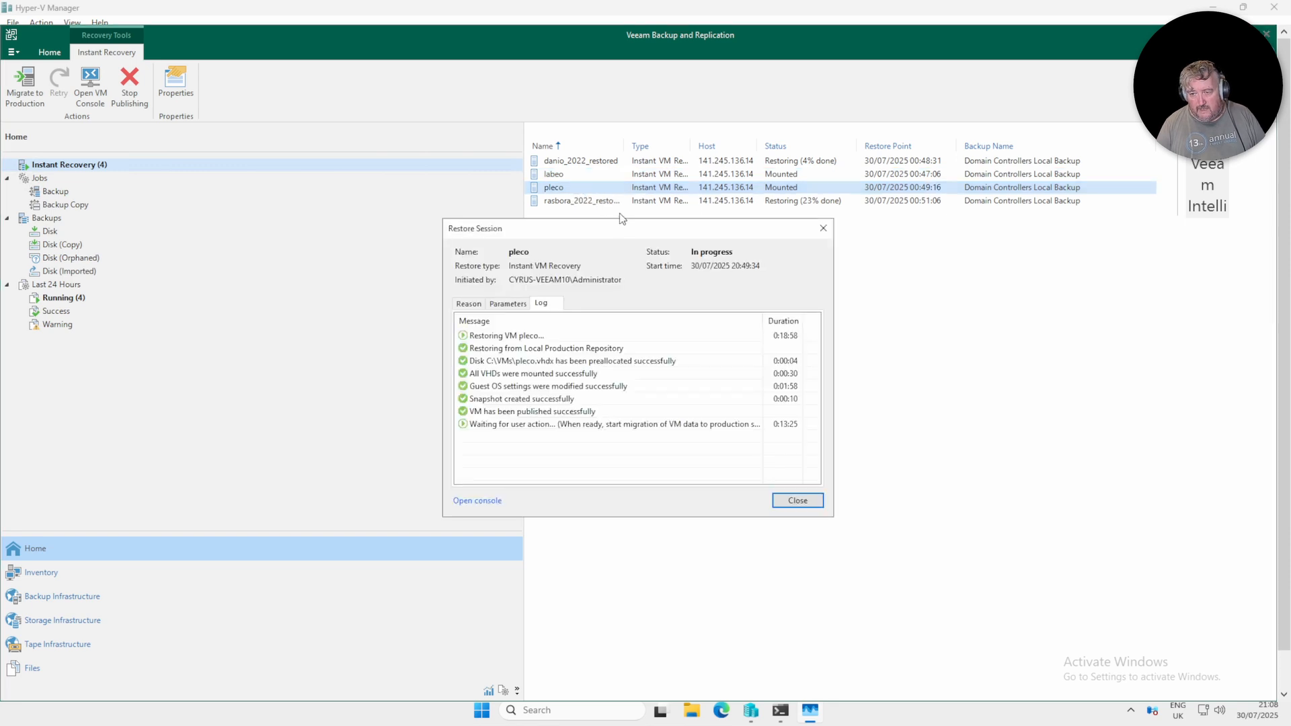
click(798, 501)
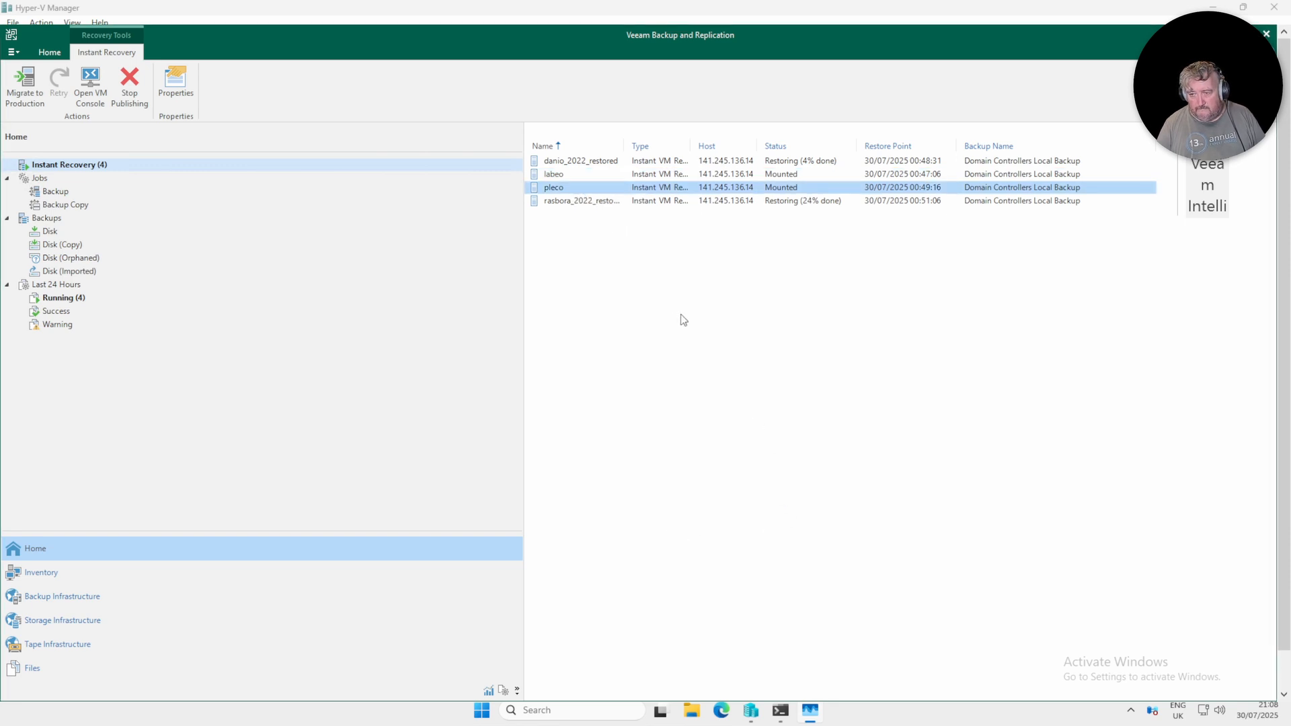
right_click(606, 186)
click(623, 193)
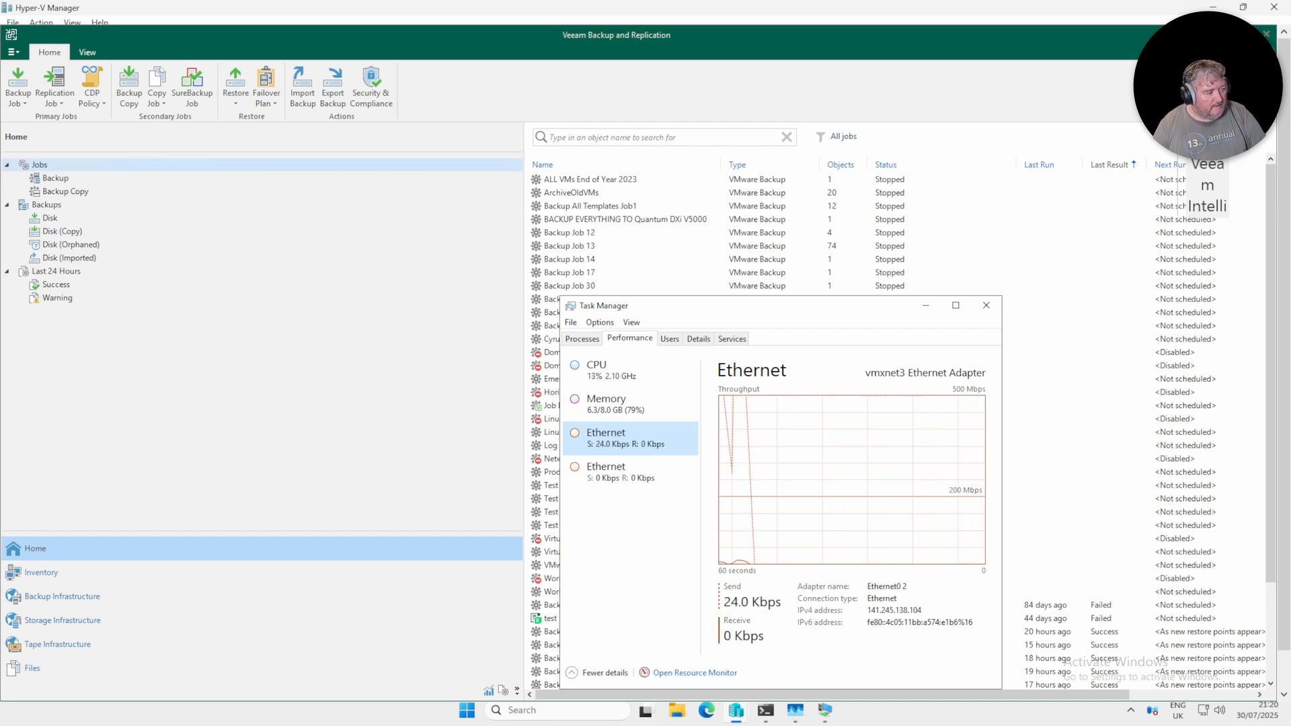
Switch to Hyper-V Manager and check the consoles of apistogramma-pi-hole and rasbora_2022_restored1, closing each one.
key(alt+Tab)
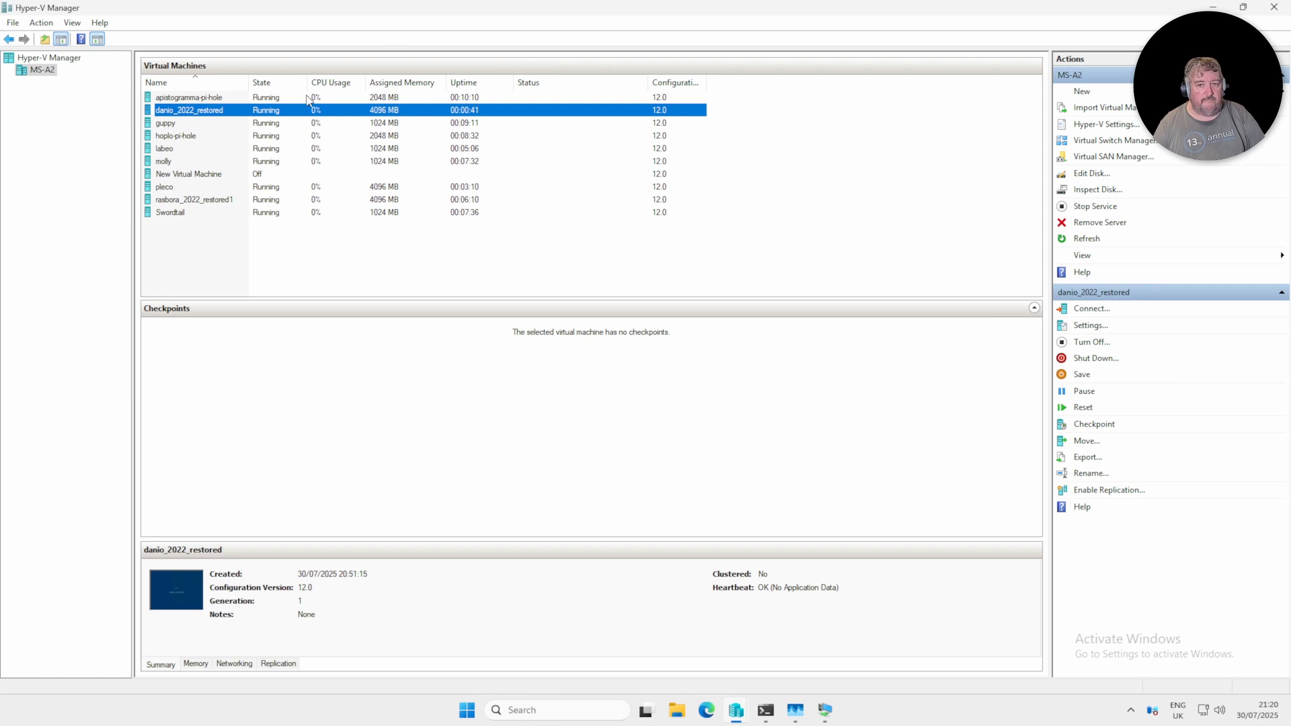
double_click(195, 99)
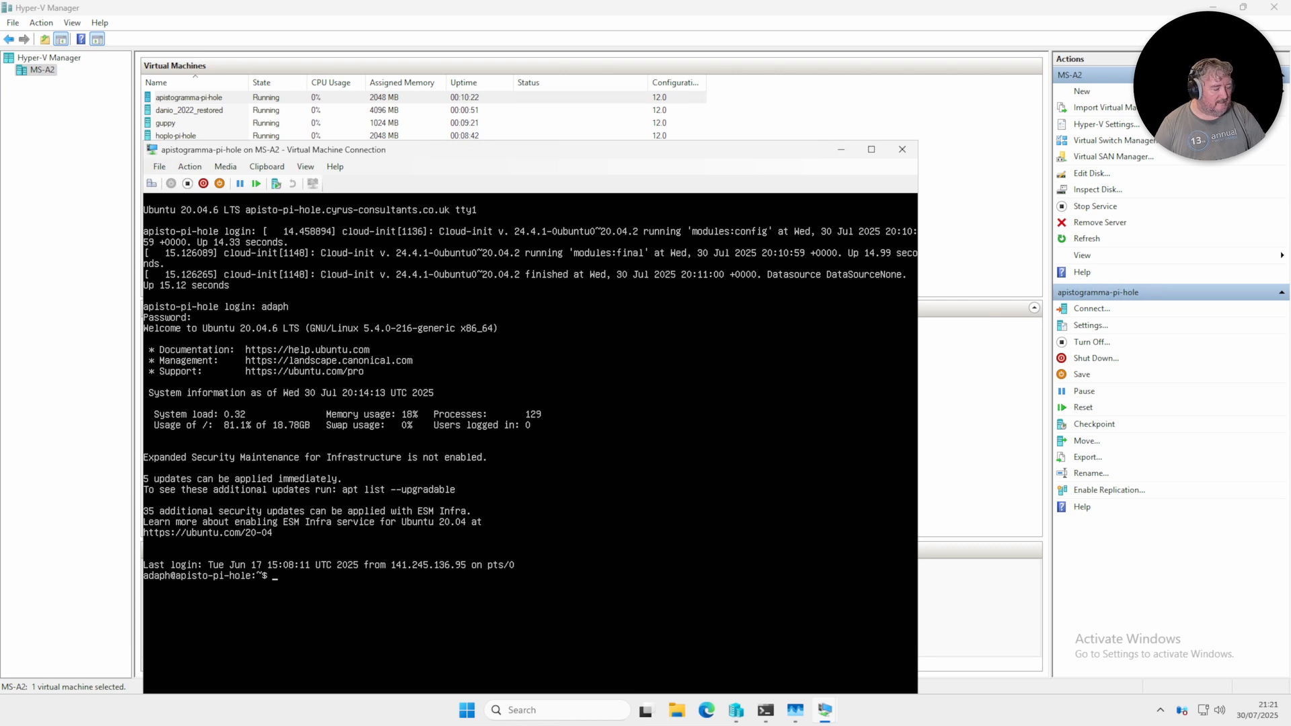
click(900, 151)
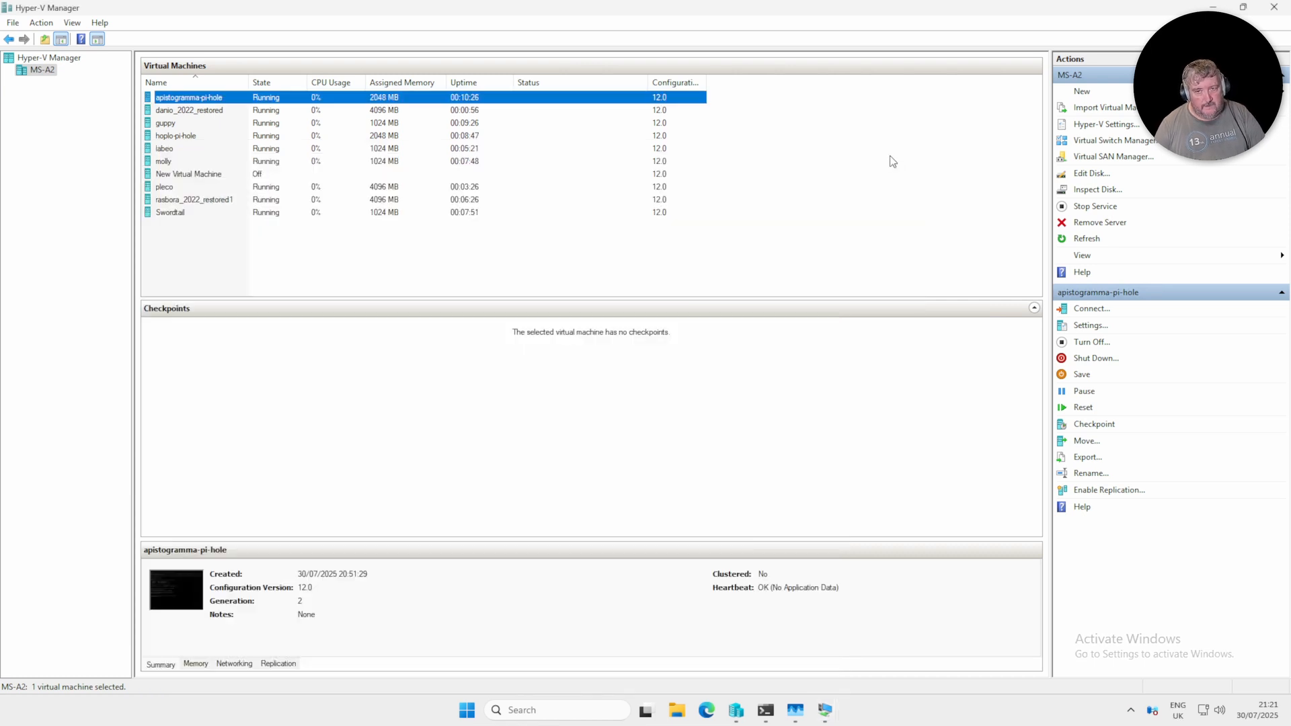
click(178, 202)
double_click(177, 202)
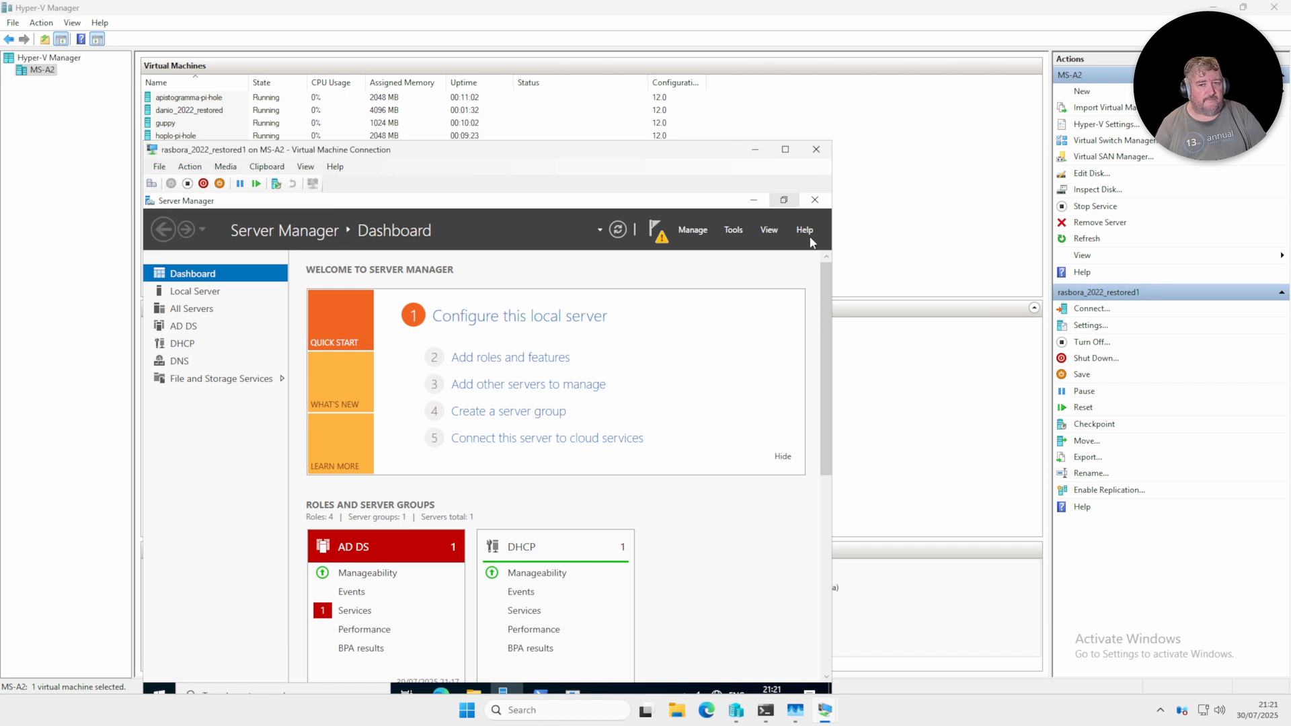
click(815, 152)
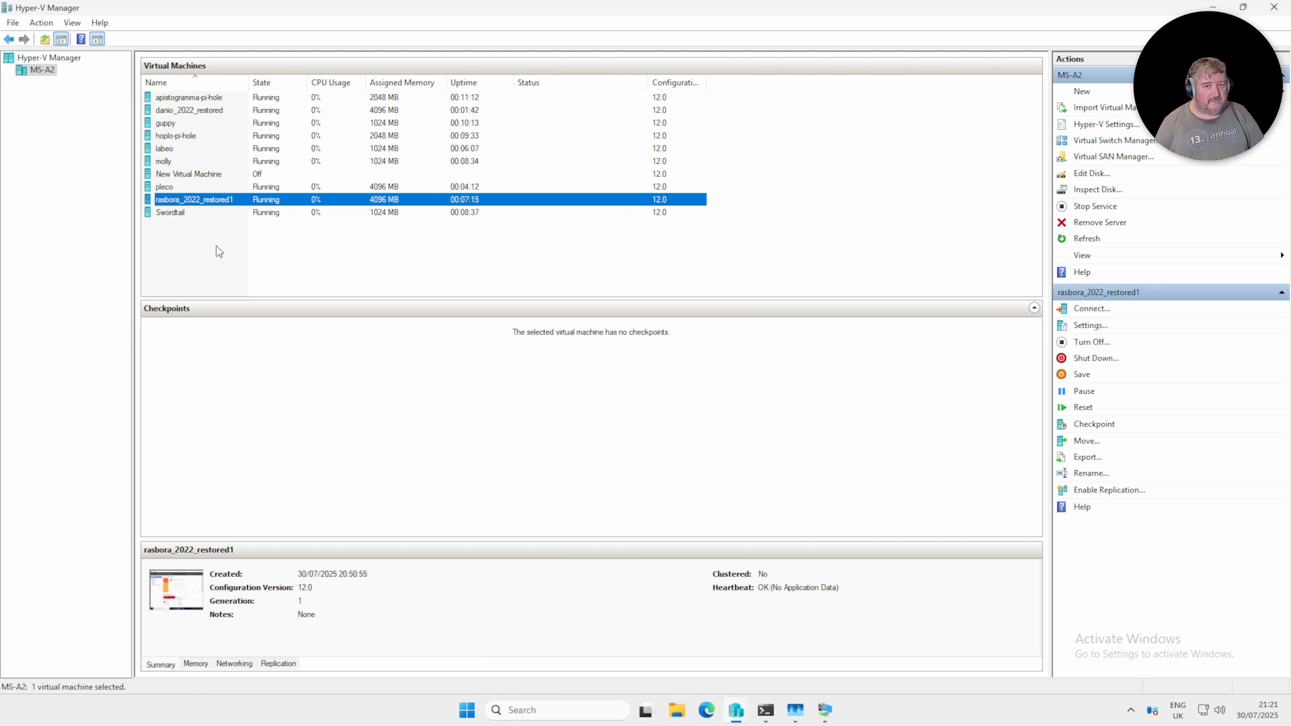
Check the console of Swordtail, recheck rasbora_2022_restored1, and view the pleco console, closing each one.
double_click(195, 216)
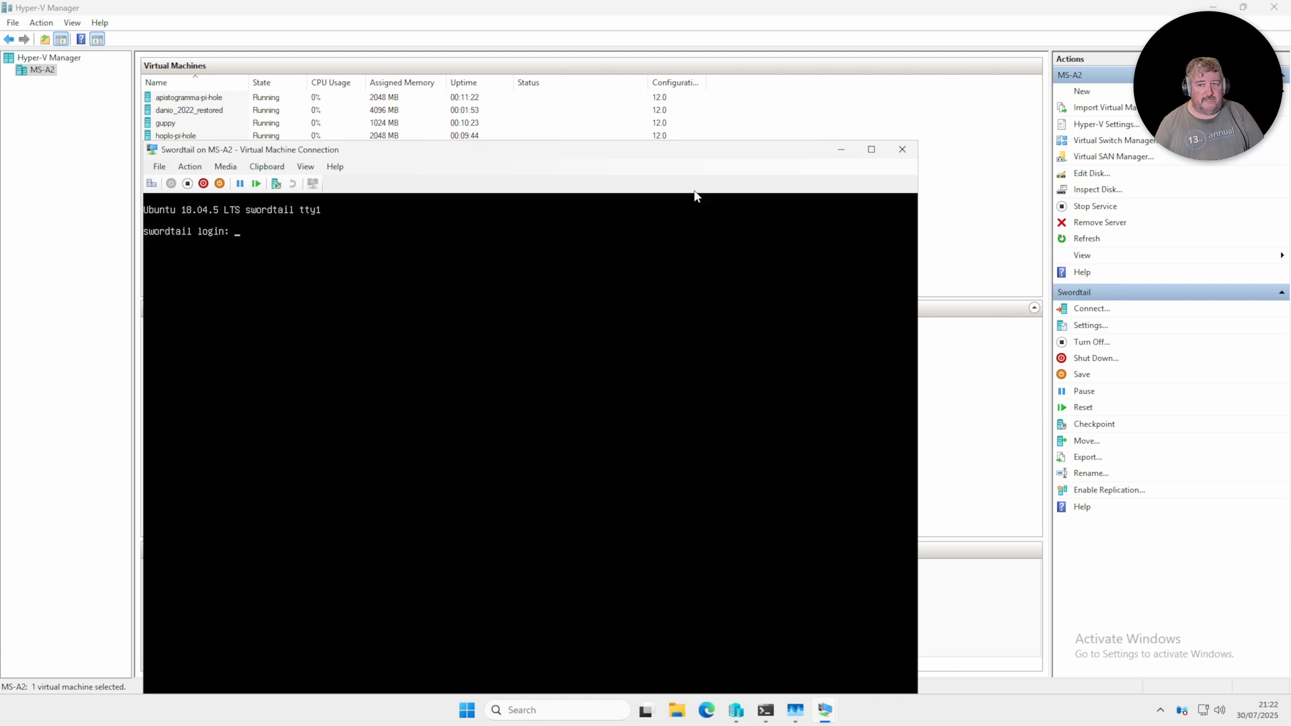
click(903, 149)
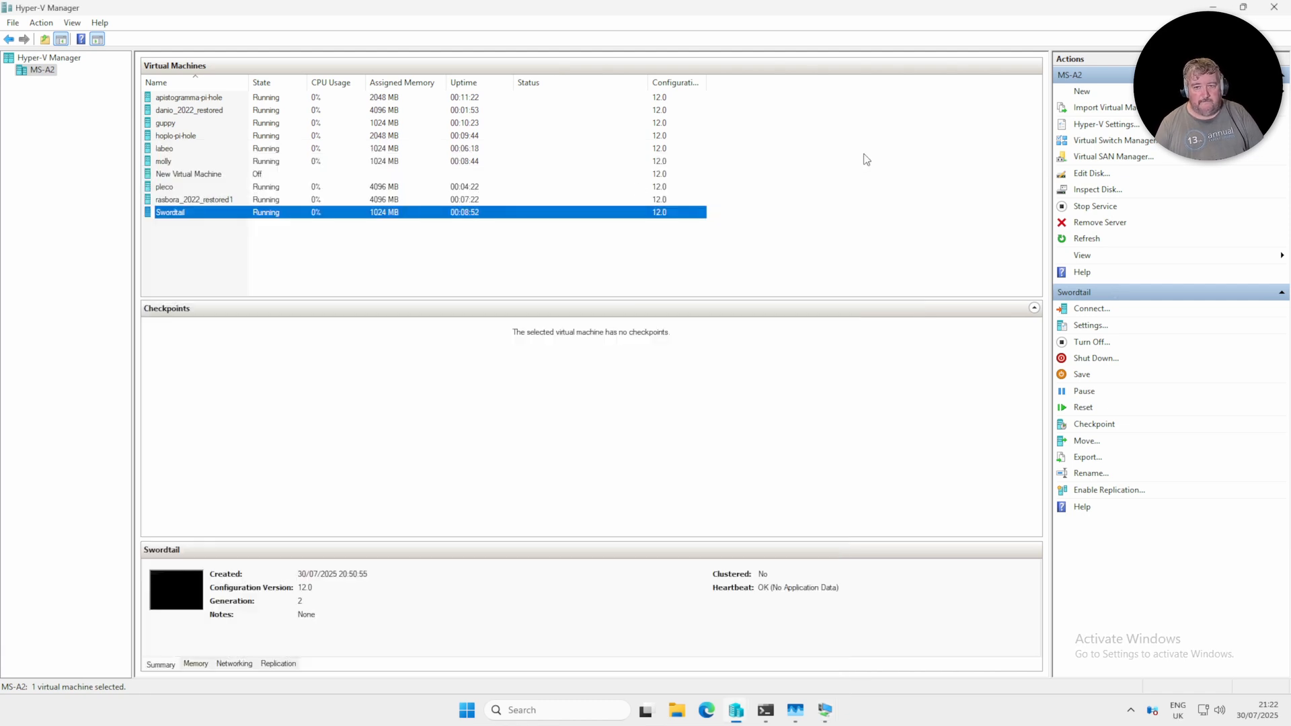
click(205, 201)
double_click(206, 200)
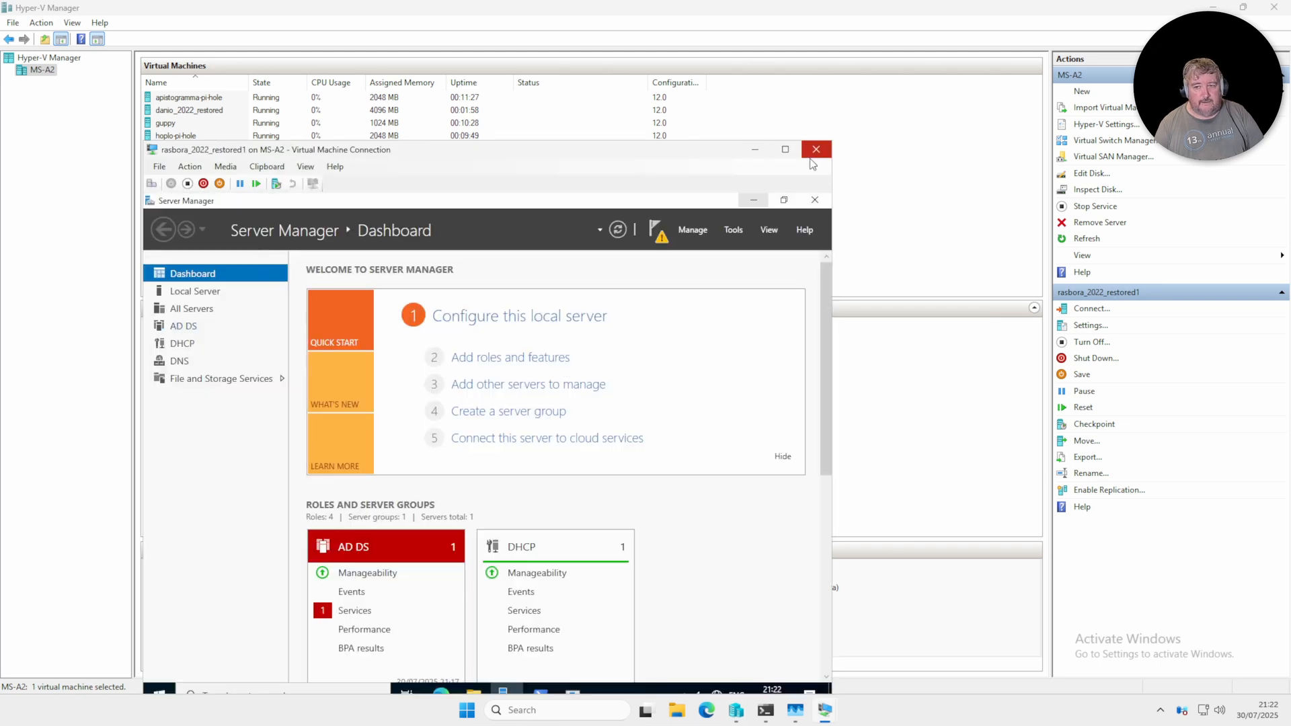
click(816, 149)
double_click(167, 188)
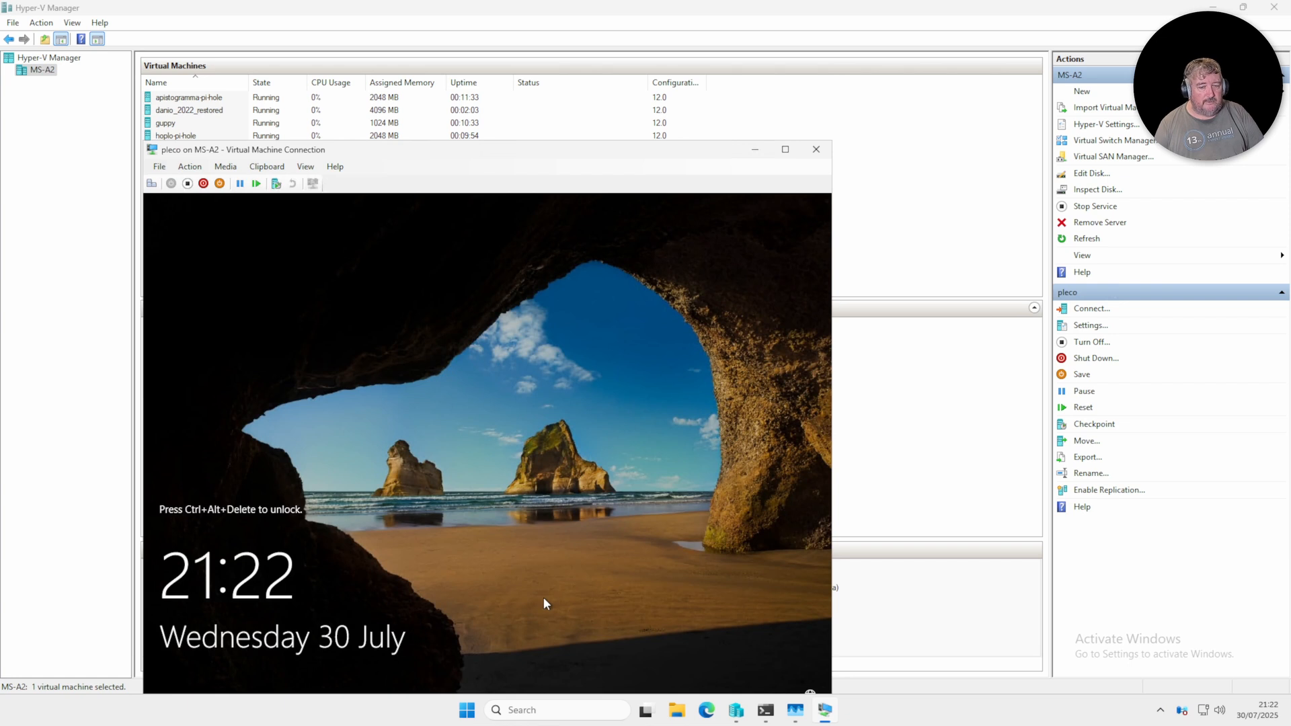
click(817, 151)
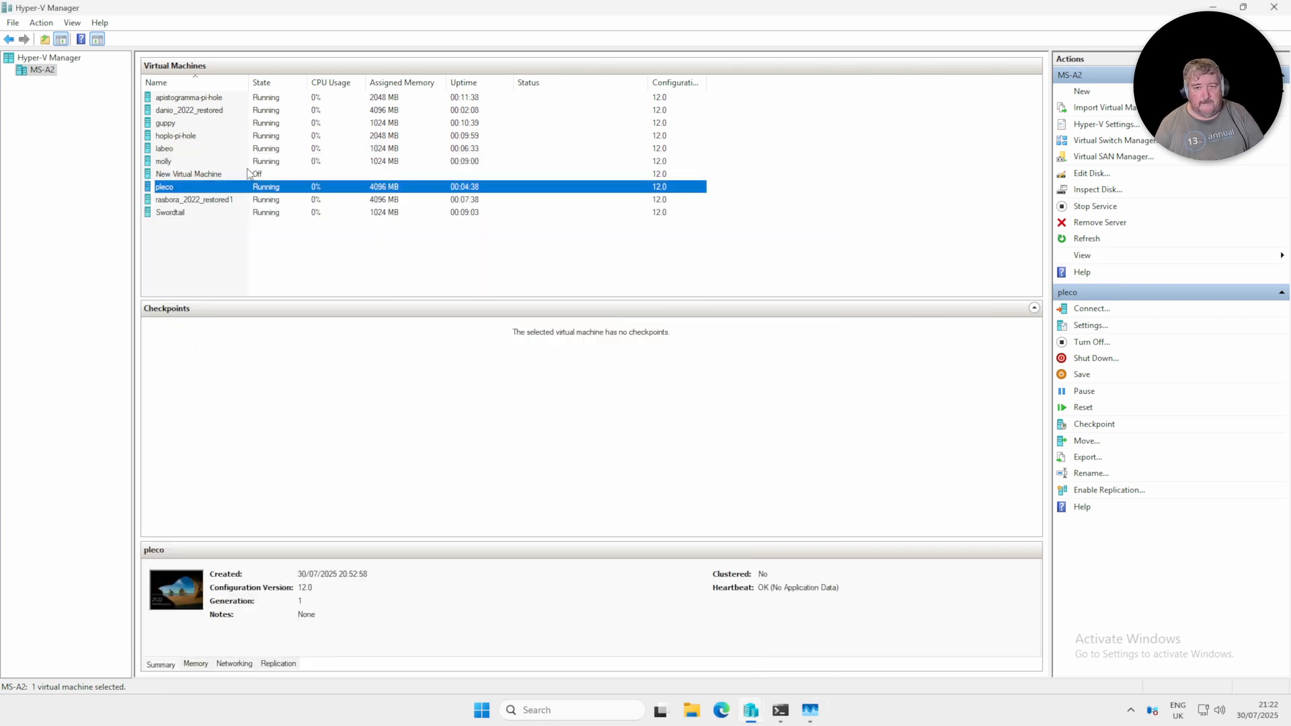
Check the consoles of molly and labeo on MS-A2, closing each one.
double_click(187, 161)
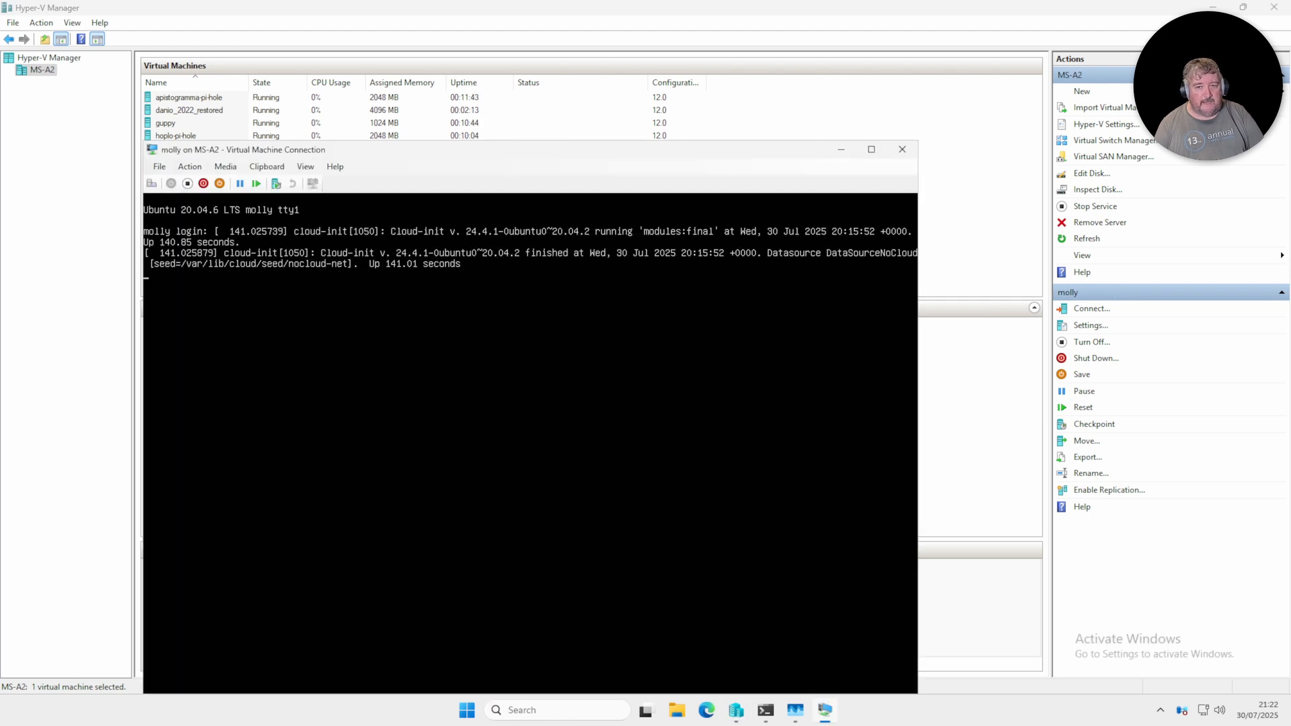
click(902, 149)
double_click(185, 148)
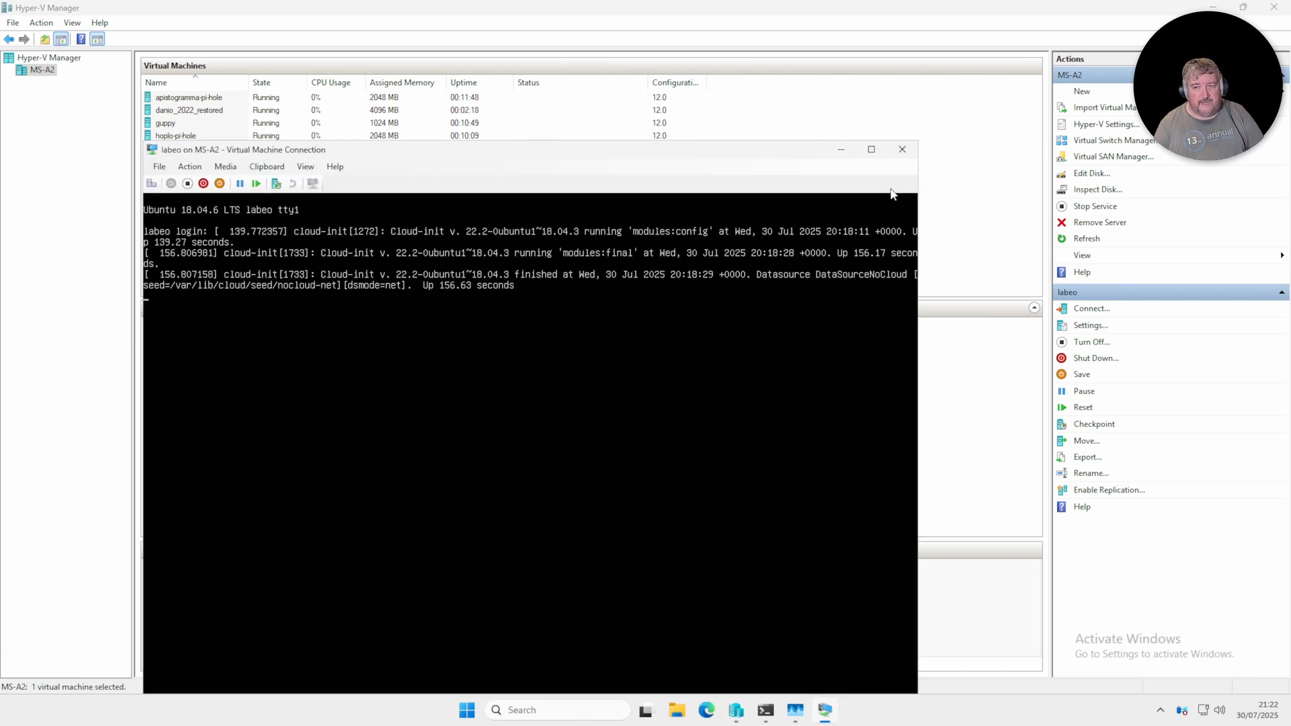
click(902, 149)
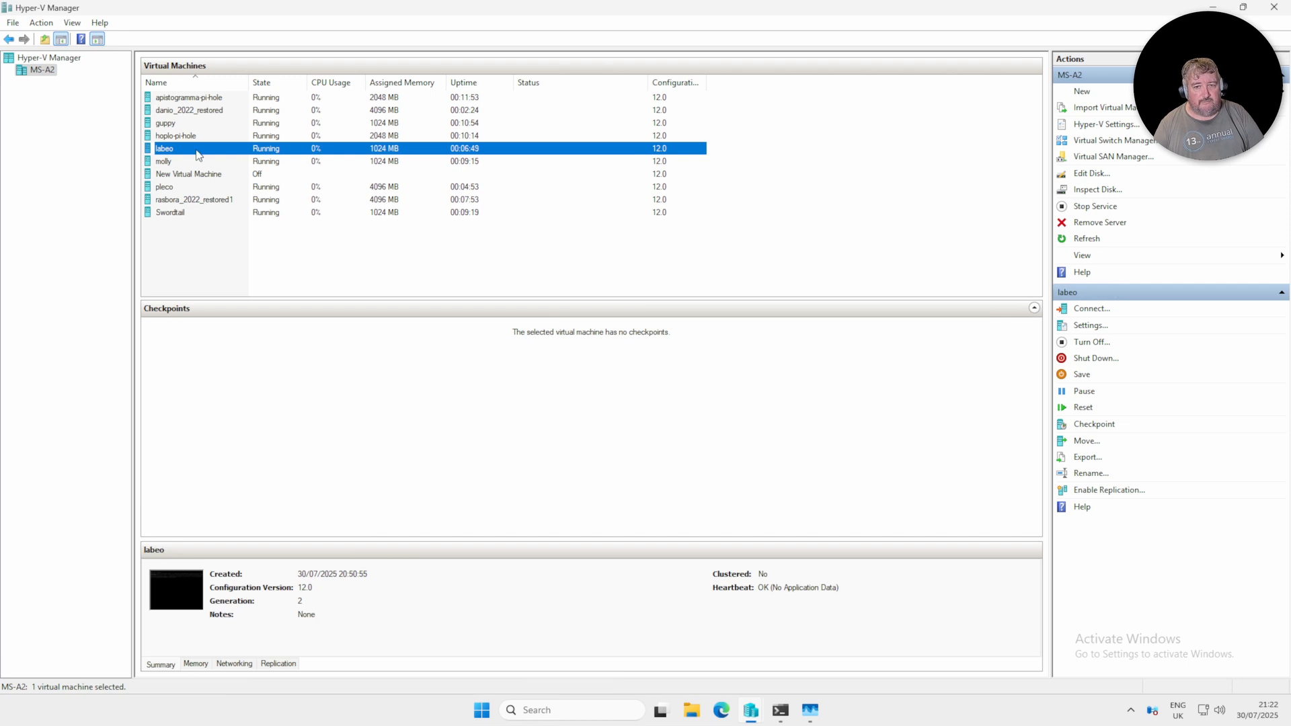
Check the consoles of the virtual machines hoplo-pi-hole and guppy, closing each one.
double_click(176, 135)
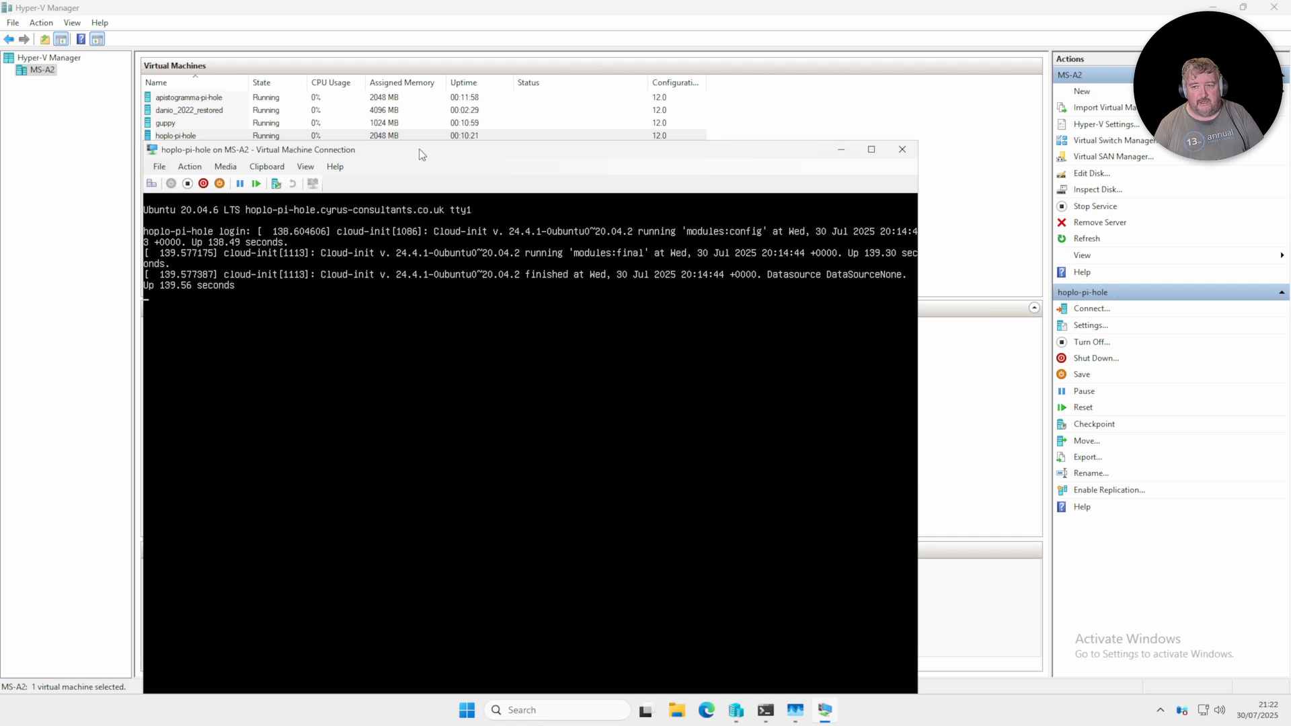
click(902, 149)
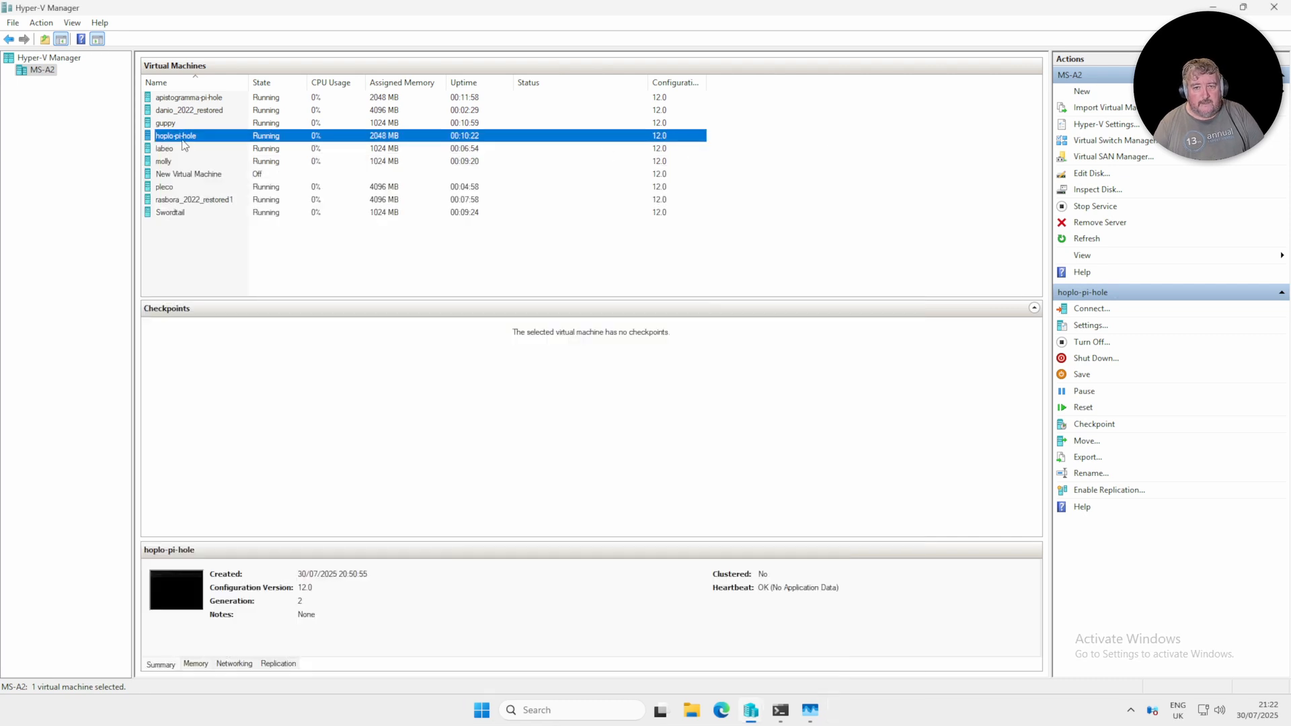
double_click(183, 124)
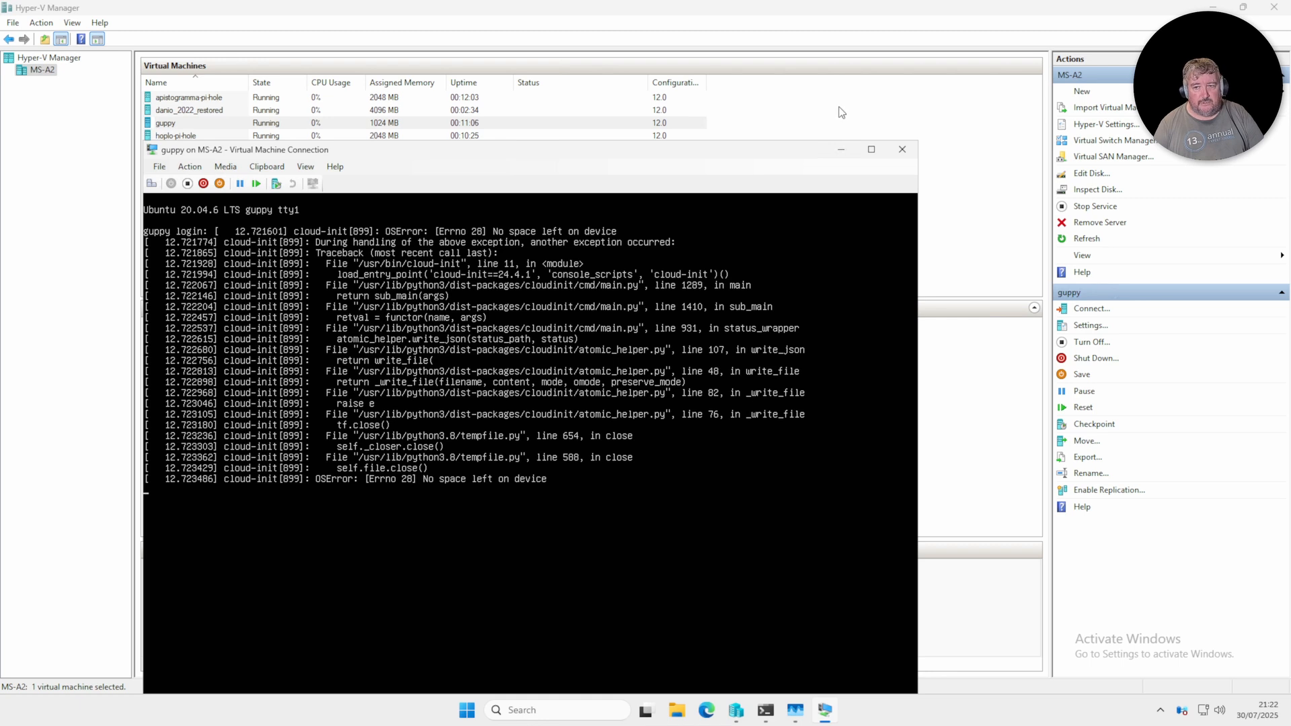
click(902, 149)
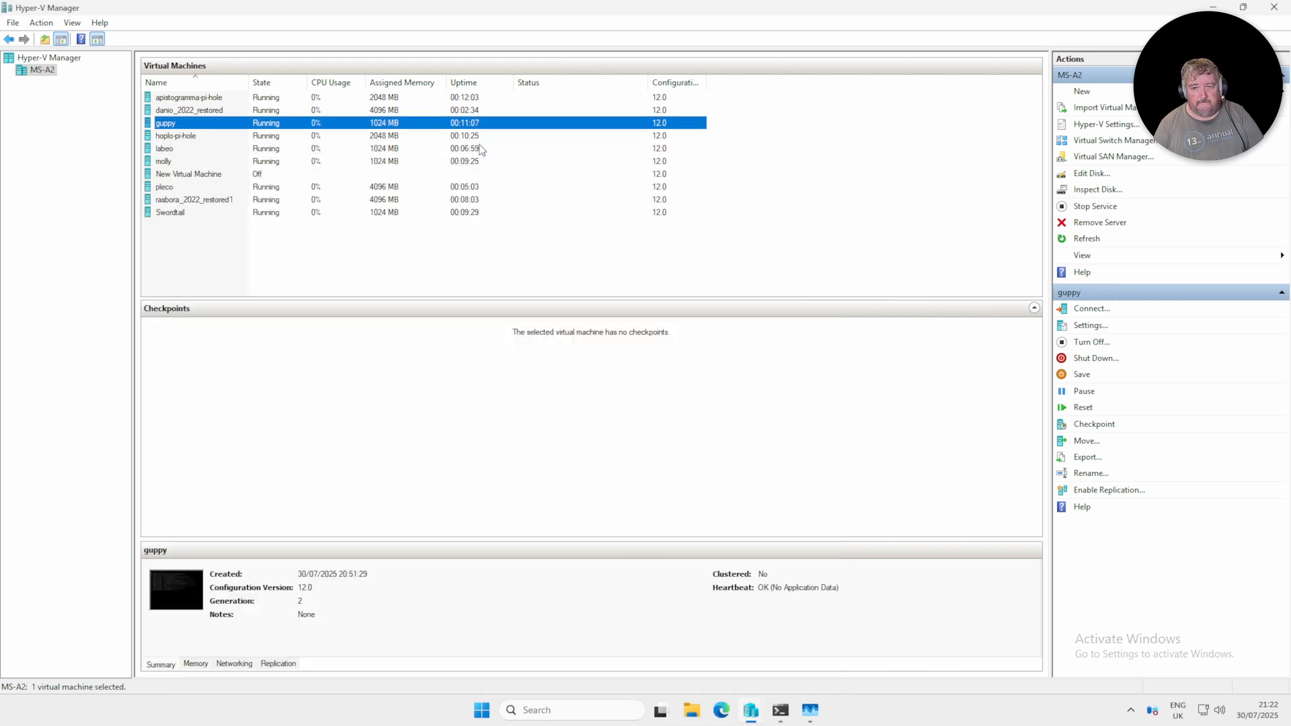
Check the consoles of danio_2022_restored and apistogramma-pi-hole, closing each one.
double_click(189, 112)
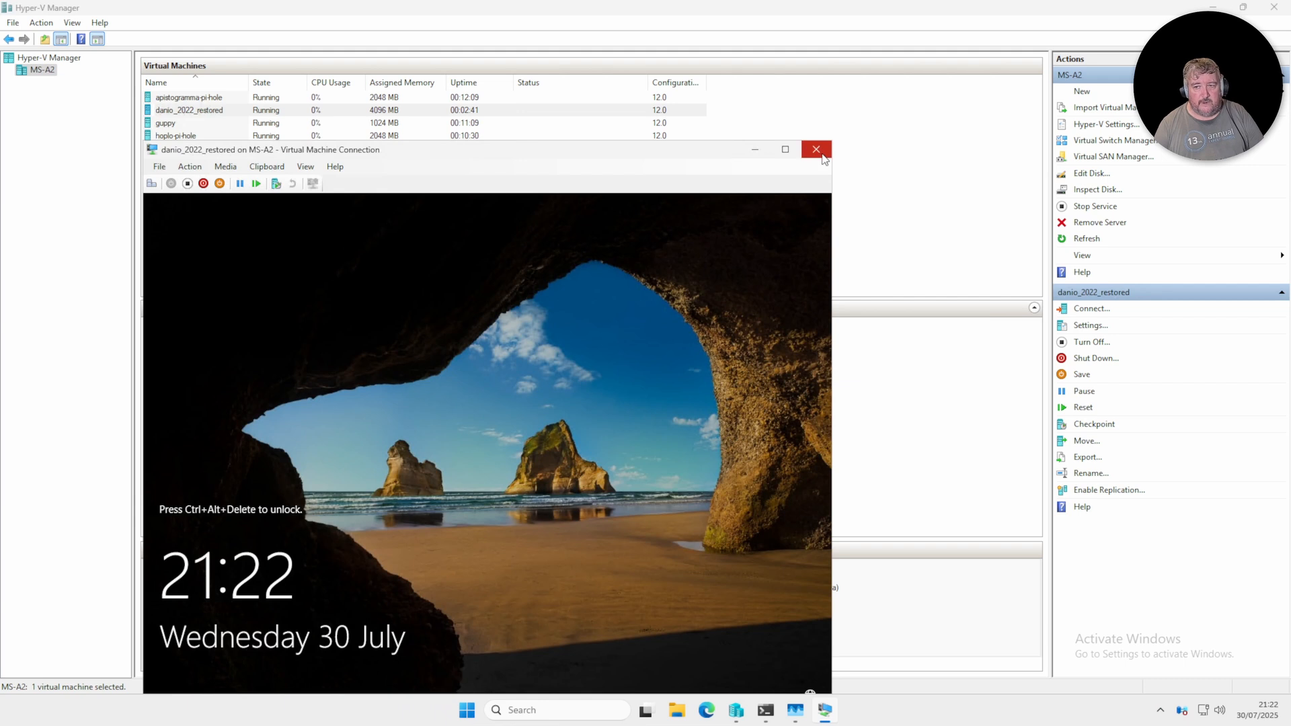
click(824, 156)
click(221, 98)
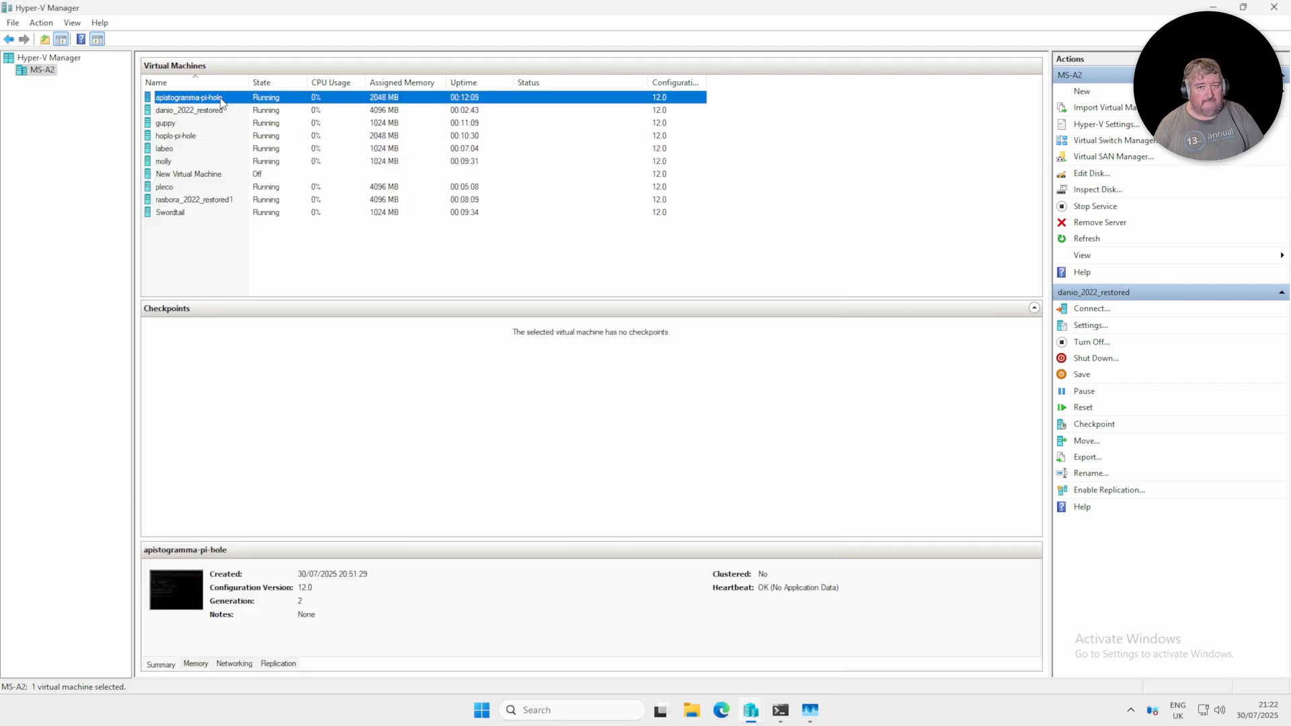
double_click(222, 98)
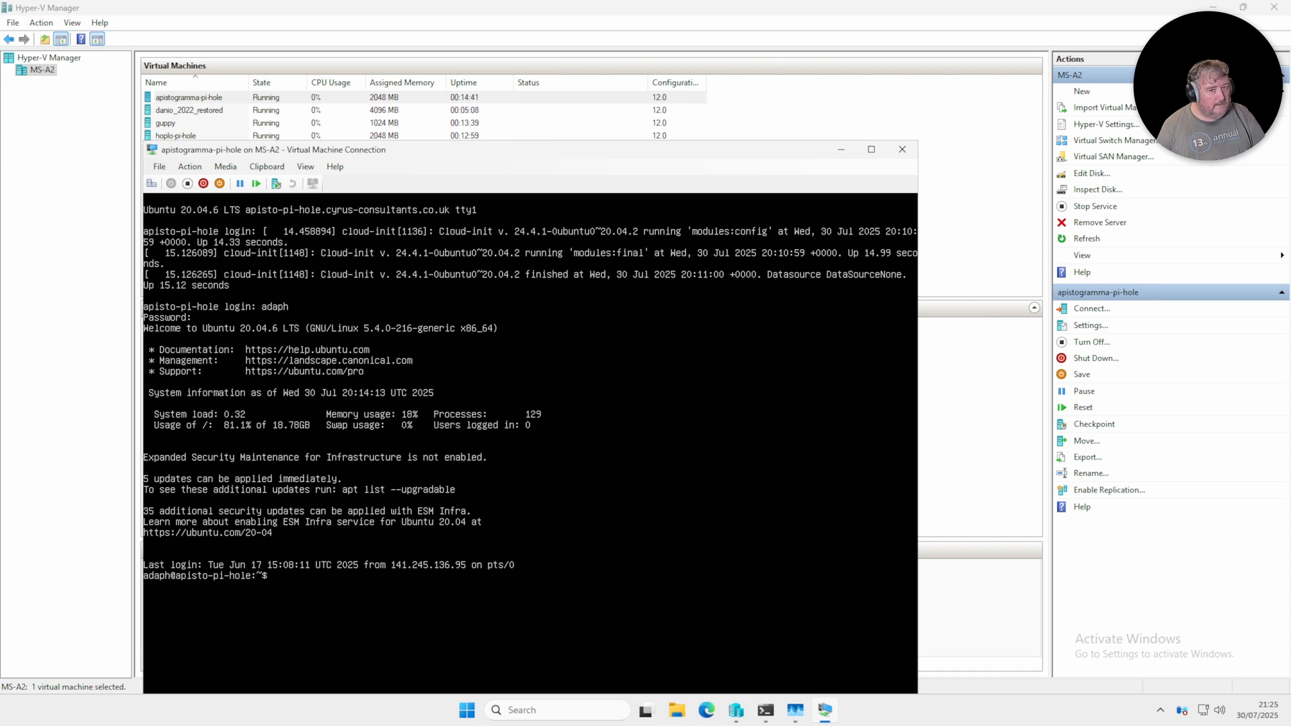
click(901, 152)
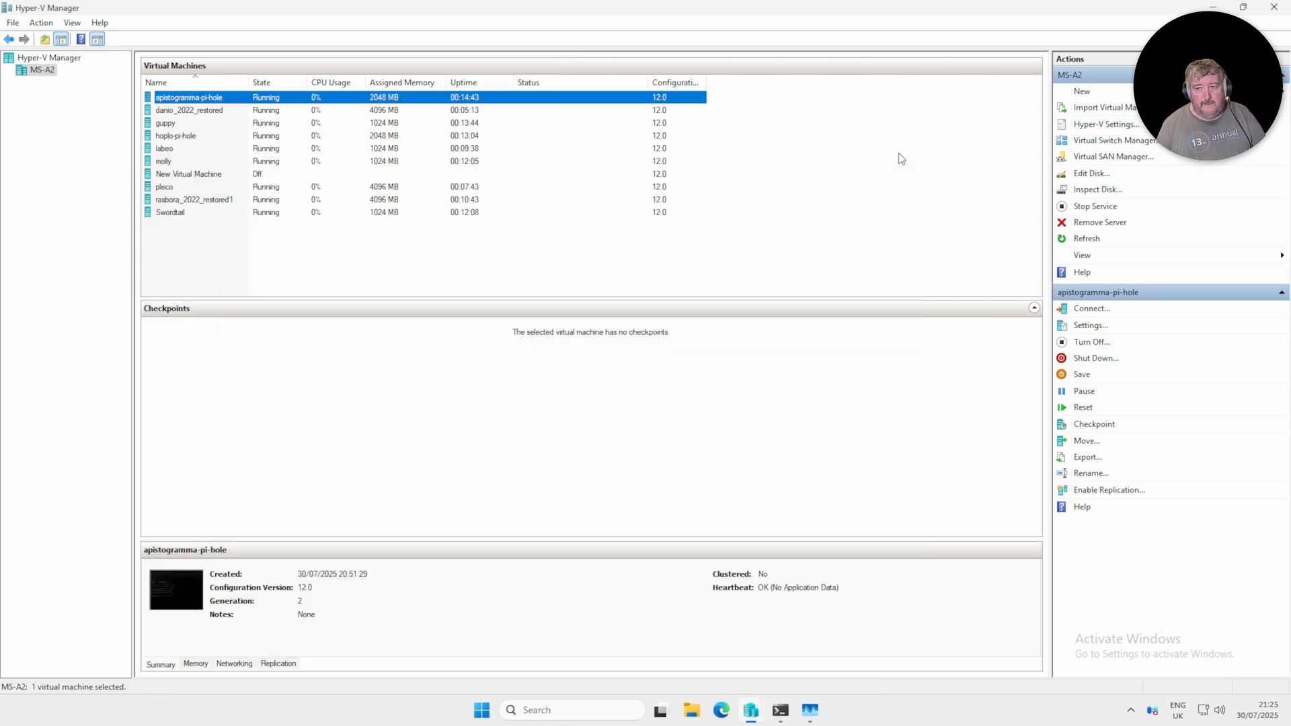